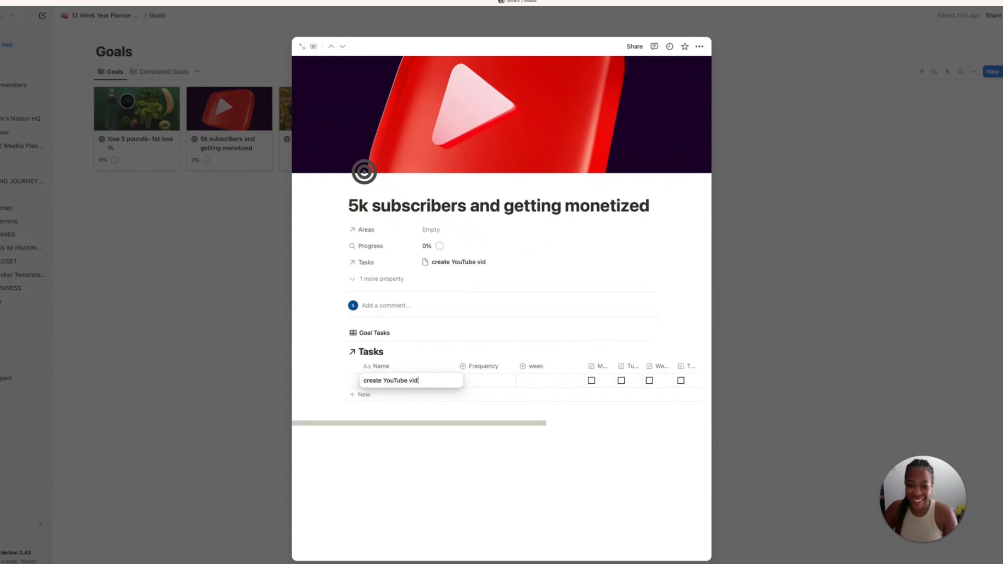
Finish naming the "create YouTube video" task and set its frequency to 2 Times and its week to Week 1
key(Escape)
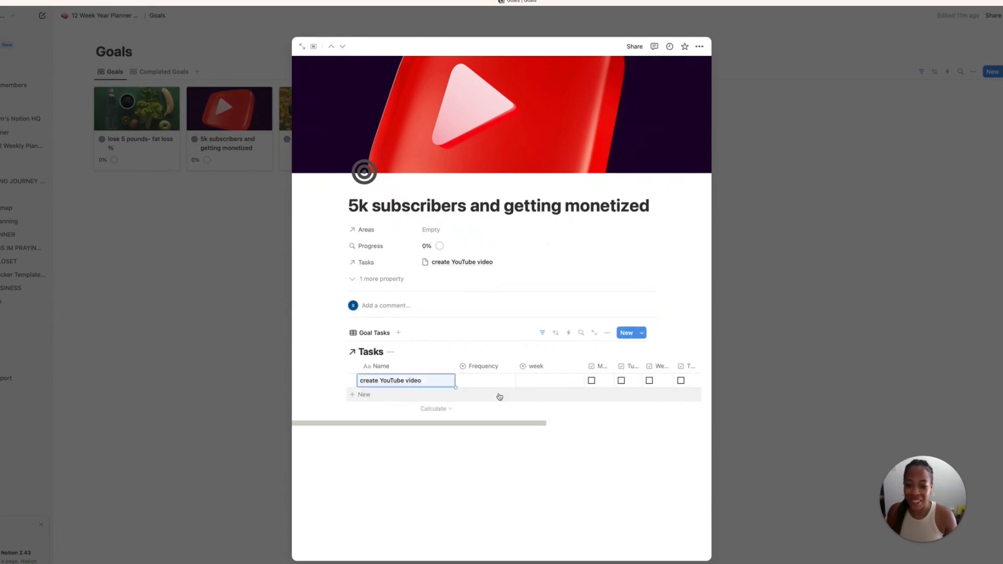
click(481, 385)
click(486, 432)
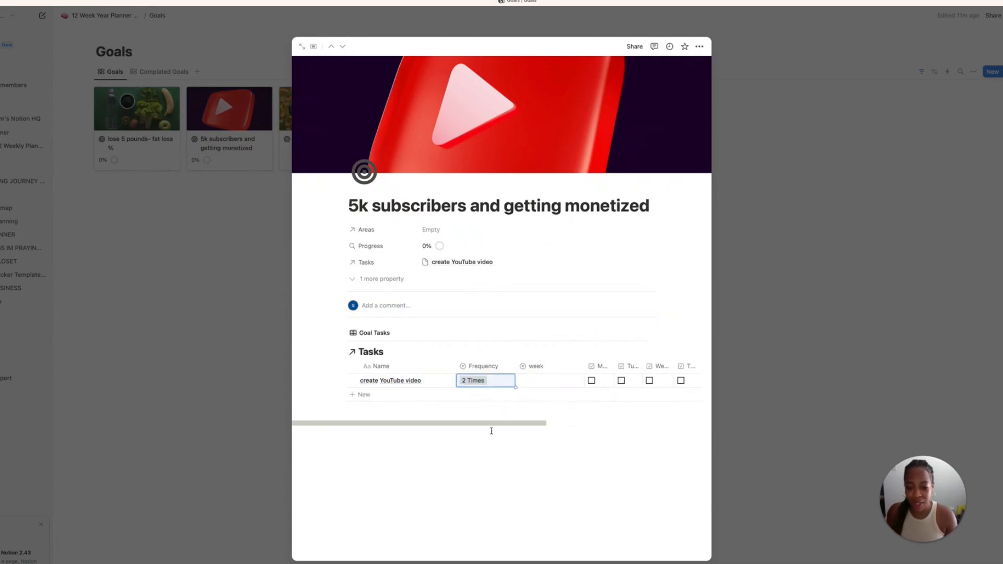
click(529, 384)
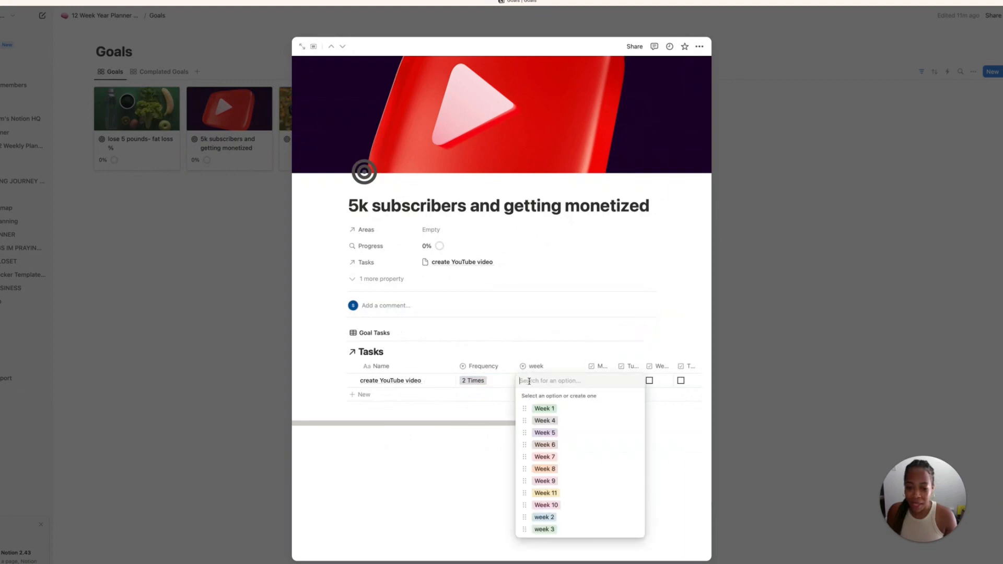
click(540, 409)
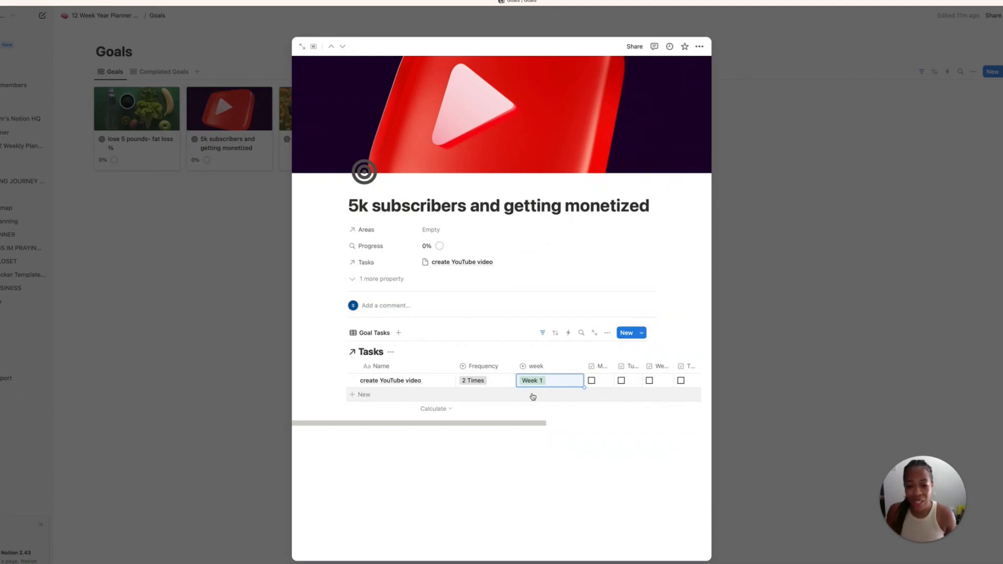
Add a second task named "update my page to match my channel" to the goal's Tasks table
click(350, 396)
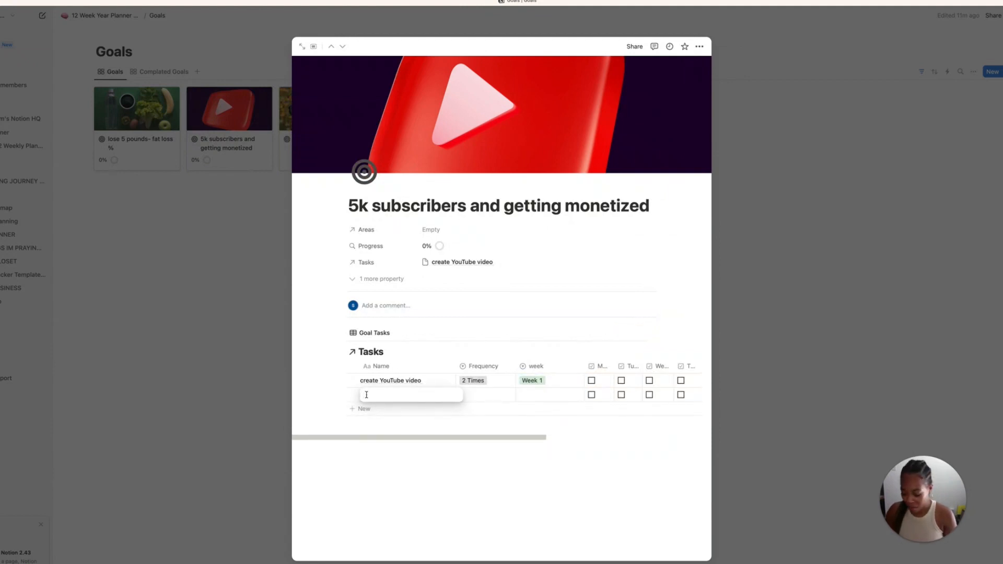
text(upda)
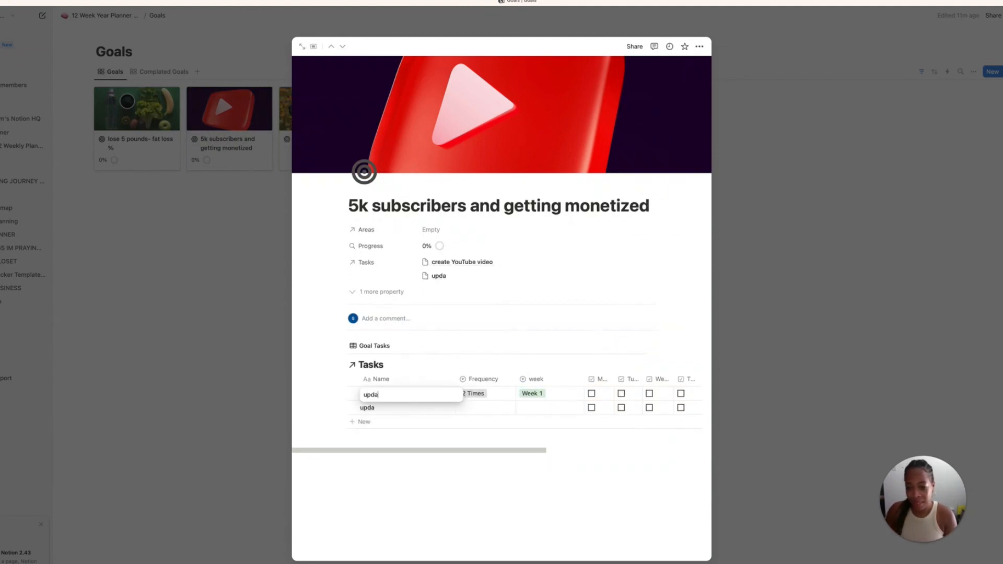
text(te my page)
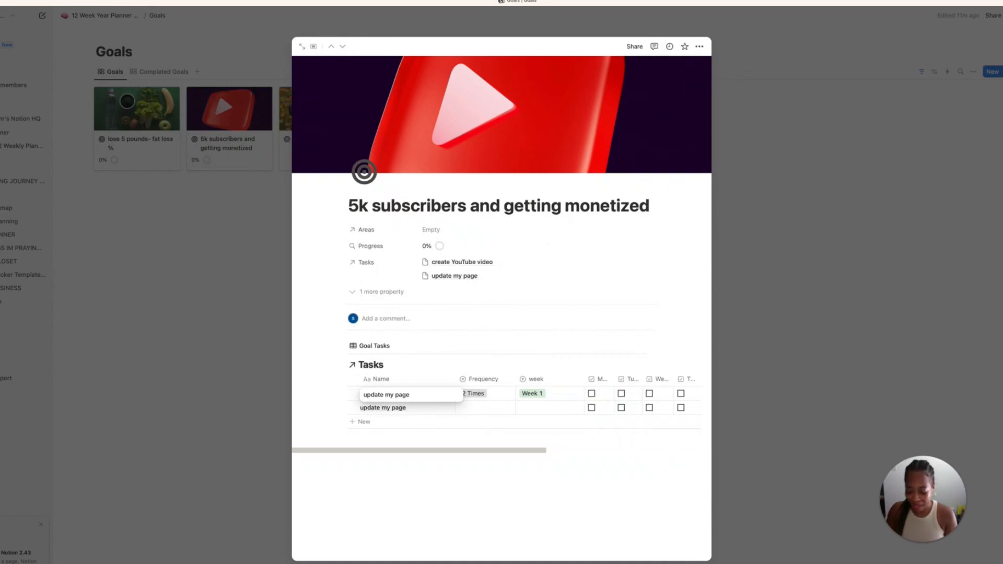
text(to match my )
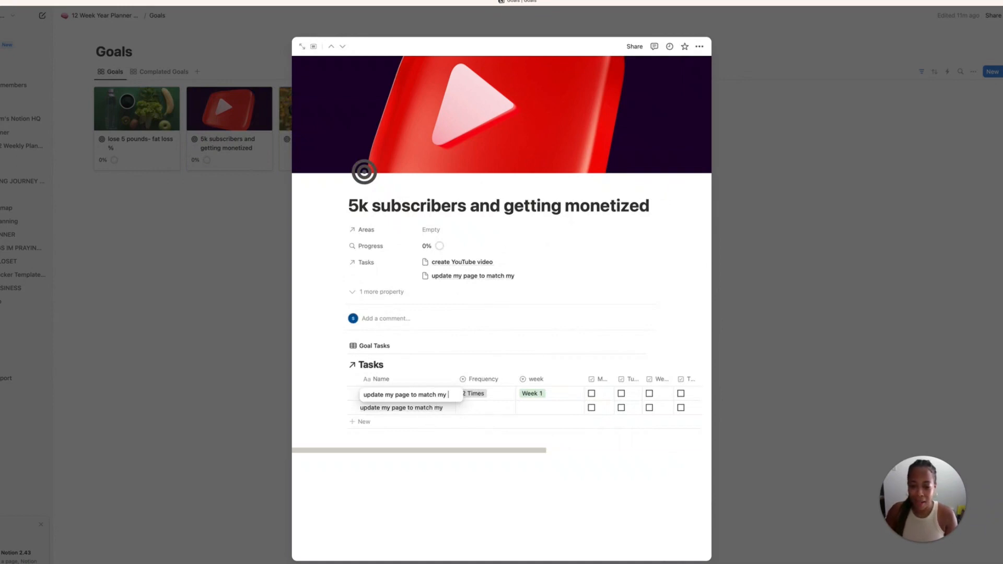
text(channe)
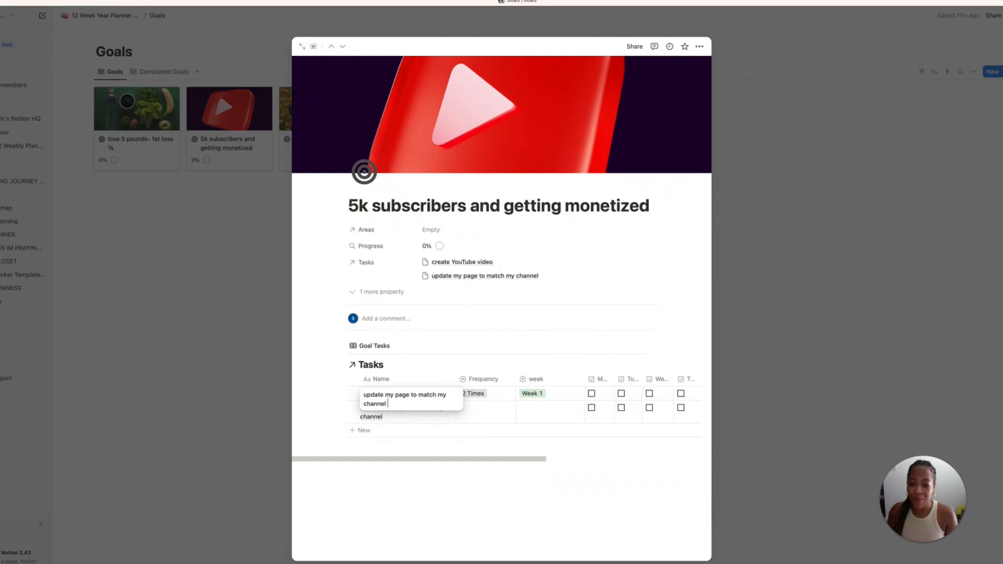
text(l)
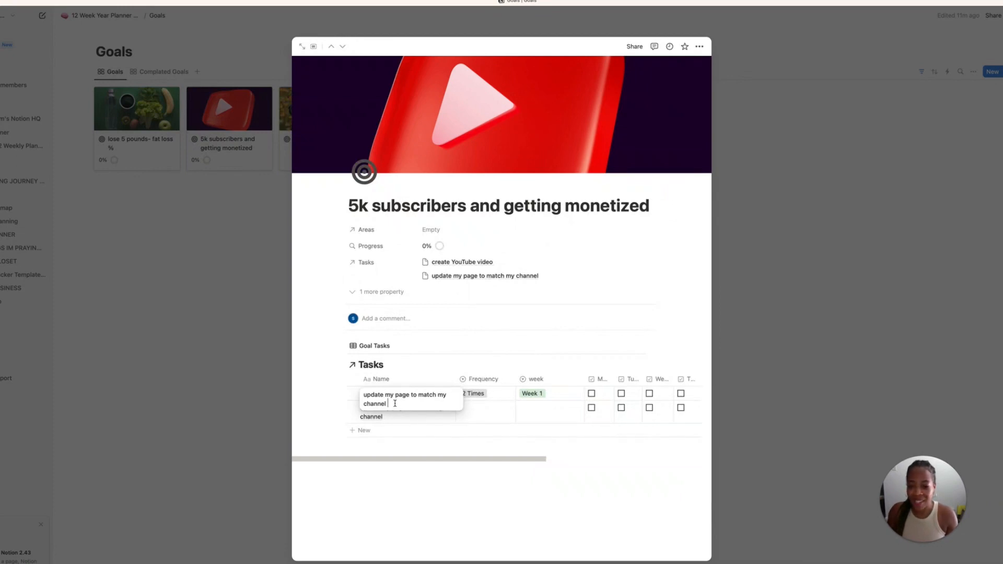
Rename the second task as "update my channel to match my long term goals"
drag(395, 403, 373, 390)
text(update)
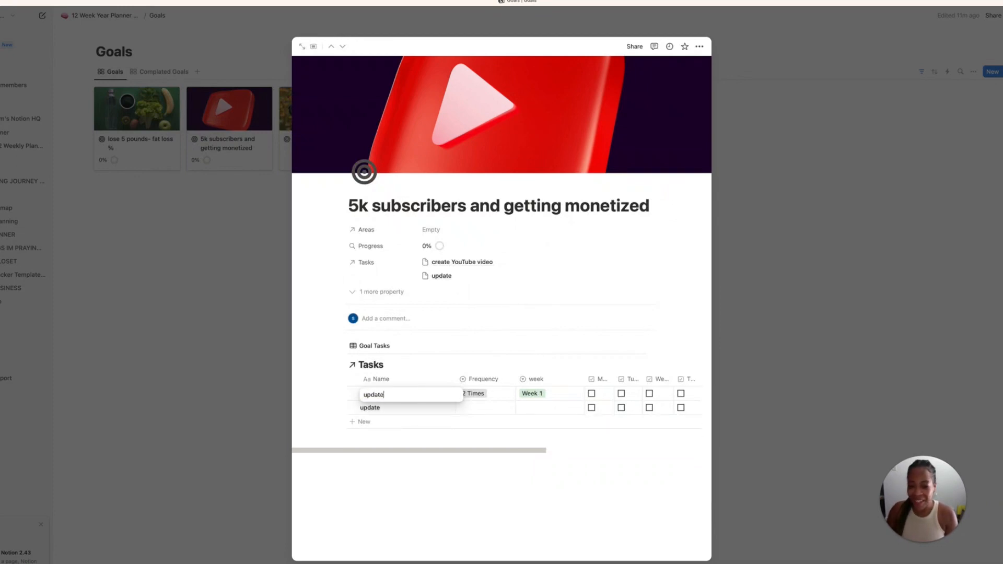
text( my channel to m)
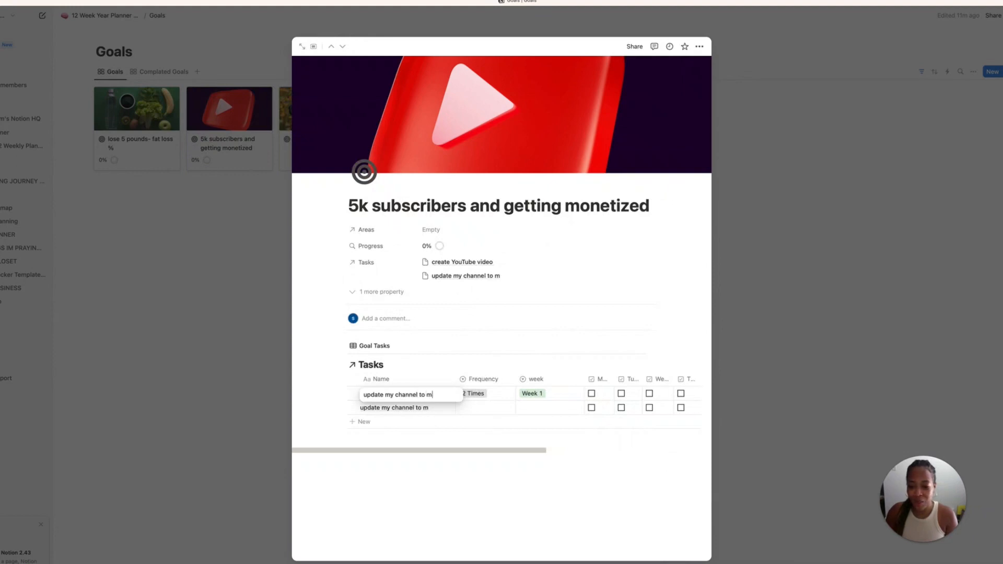
text(atch my long)
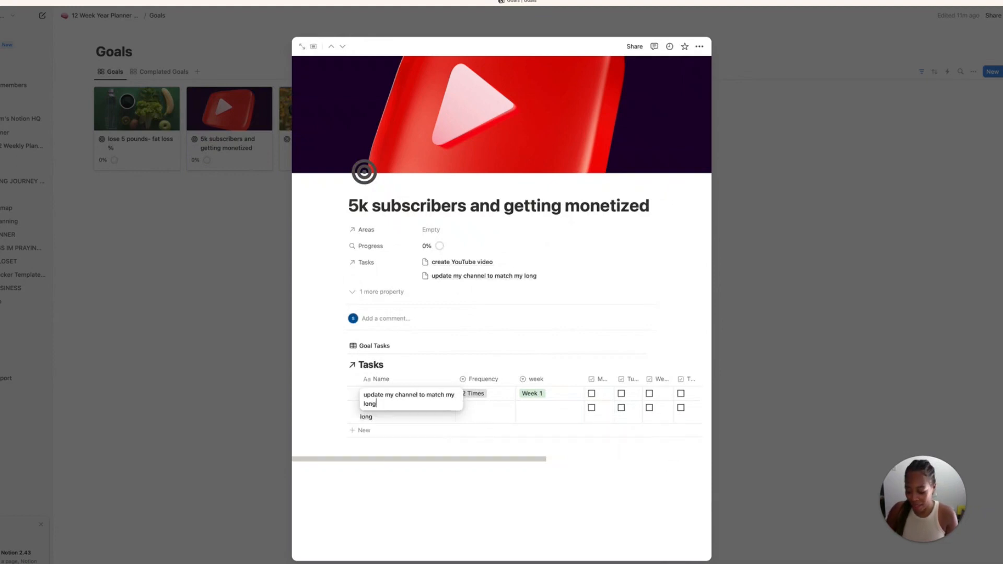
text( term)
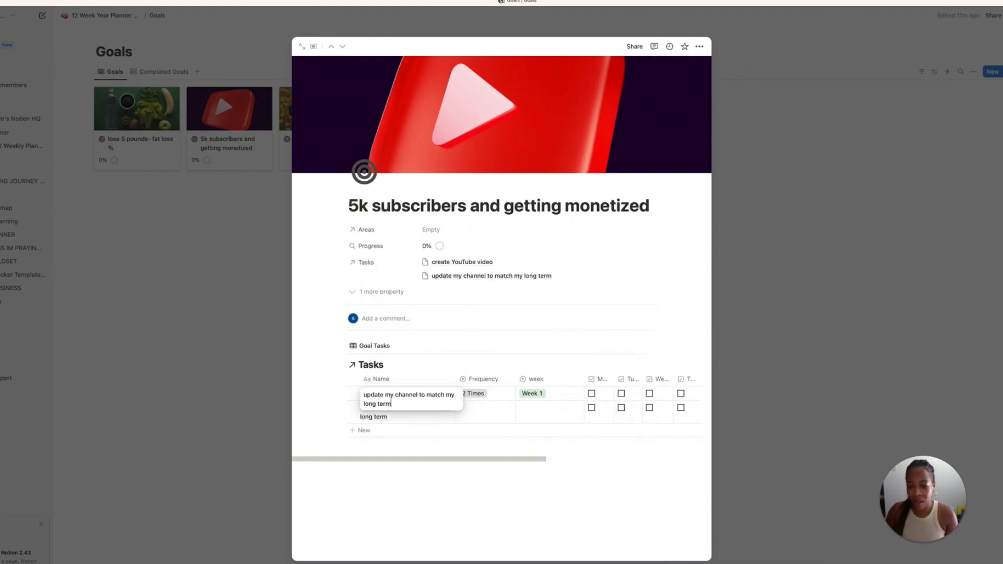
text( goals)
key(Return)
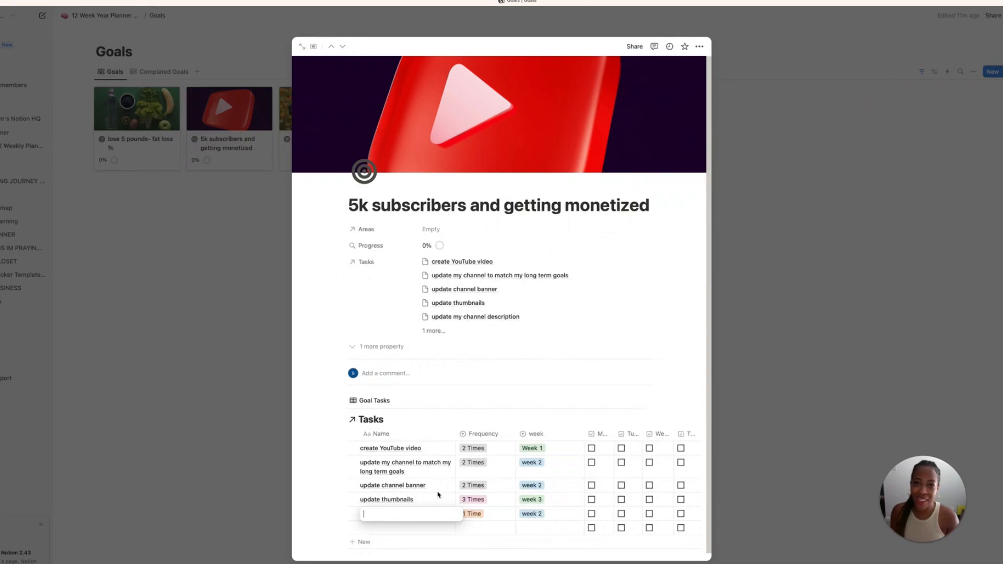
Name the empty task at the end of the Tasks table "upload shorts daily"
text(up)
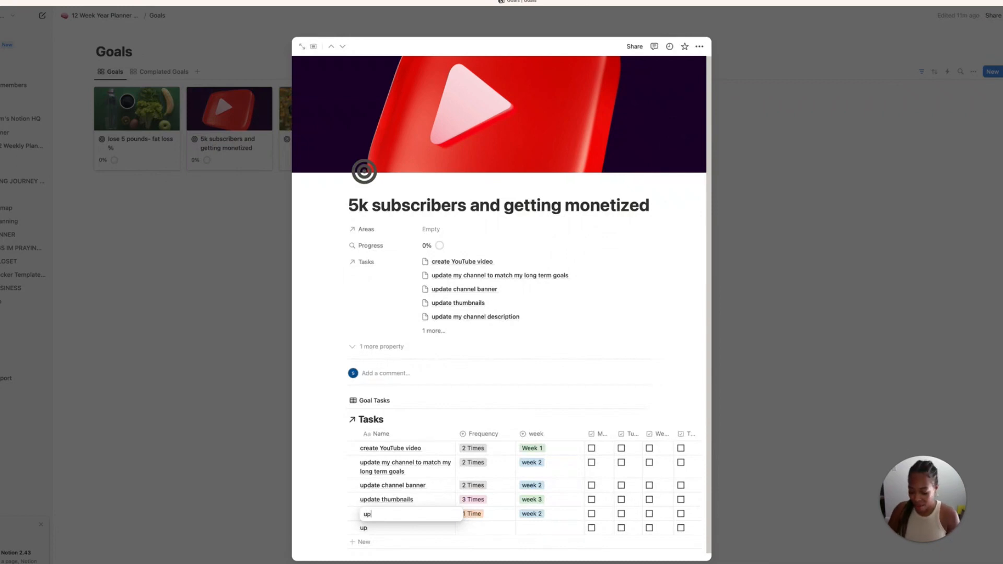
text(load shorts daily)
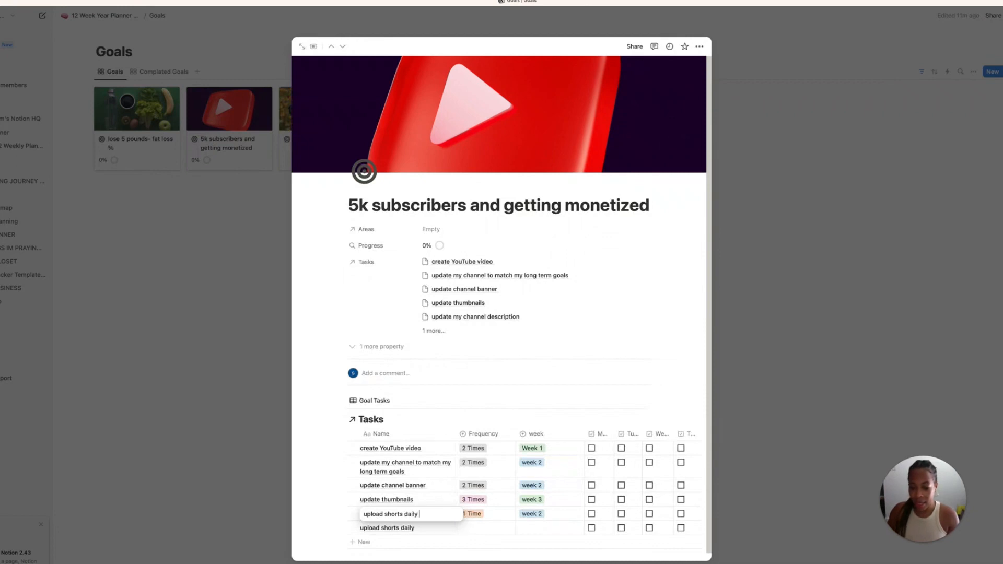
click(478, 529)
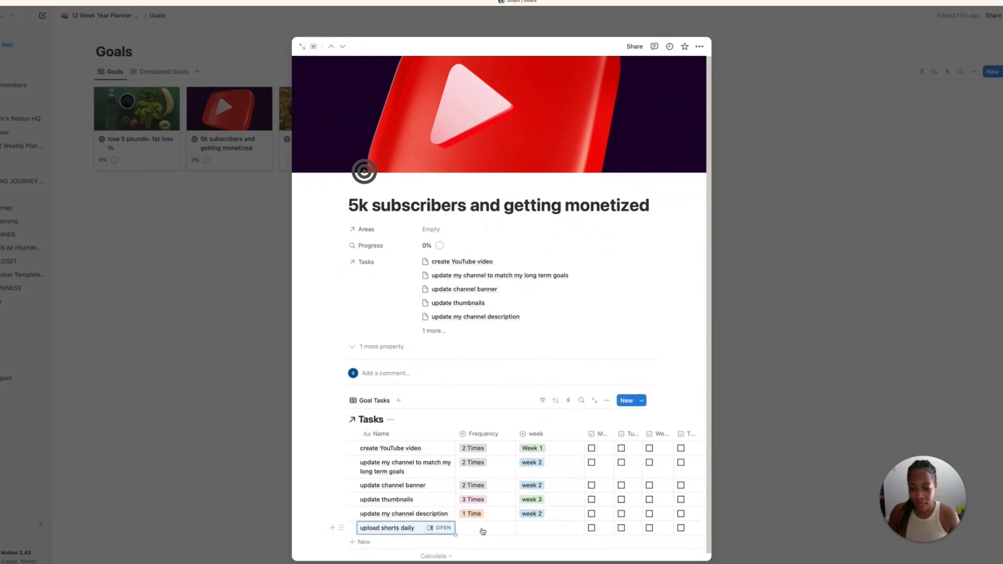
Set the "upload shorts daily" task's frequency to 5 Times and its week to Week 1
click(483, 527)
click(491, 487)
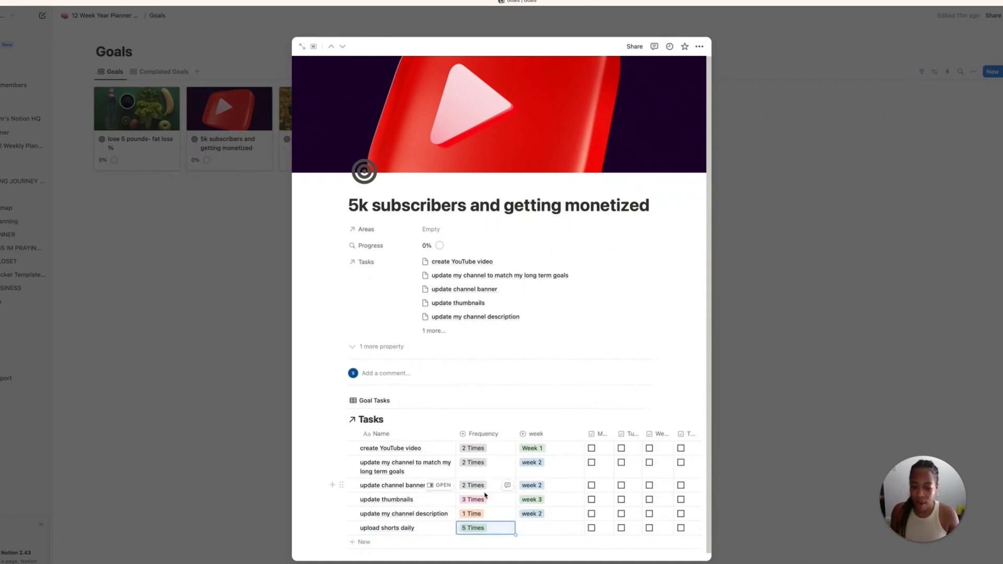
click(543, 534)
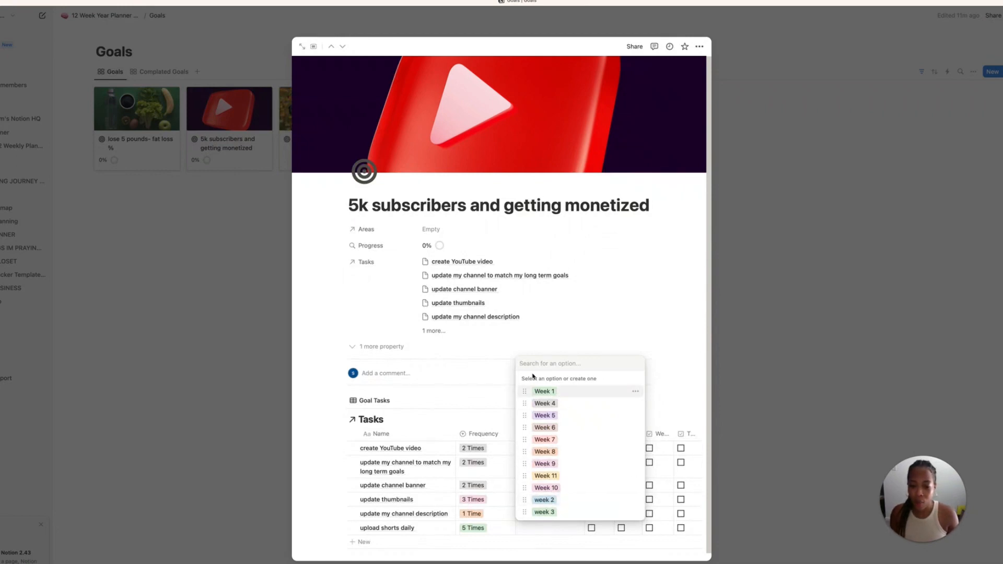
click(541, 392)
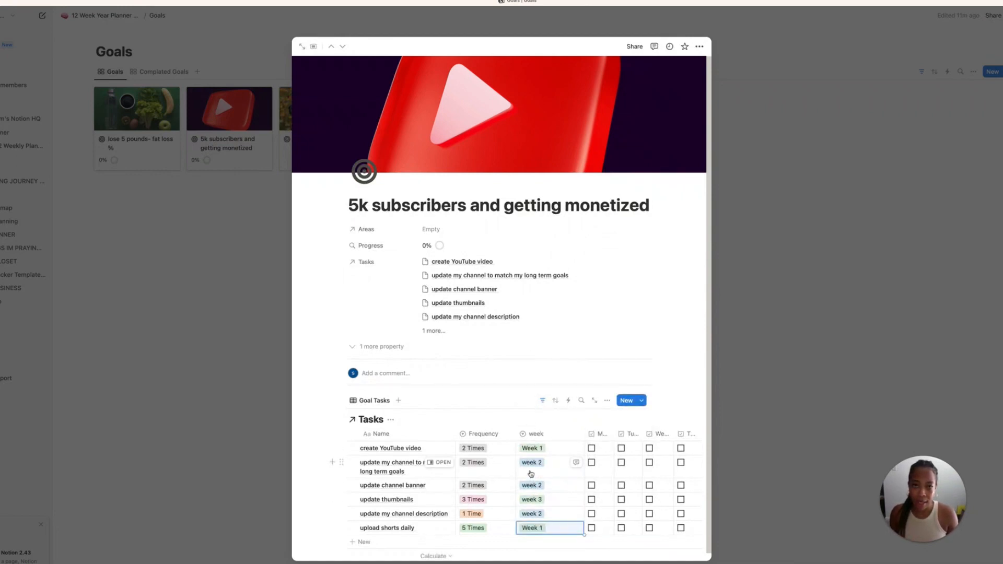
Add a task named "create a strategy to drive traffic to my channel" at the end of the Tasks table
scroll(531, 474, down, 2)
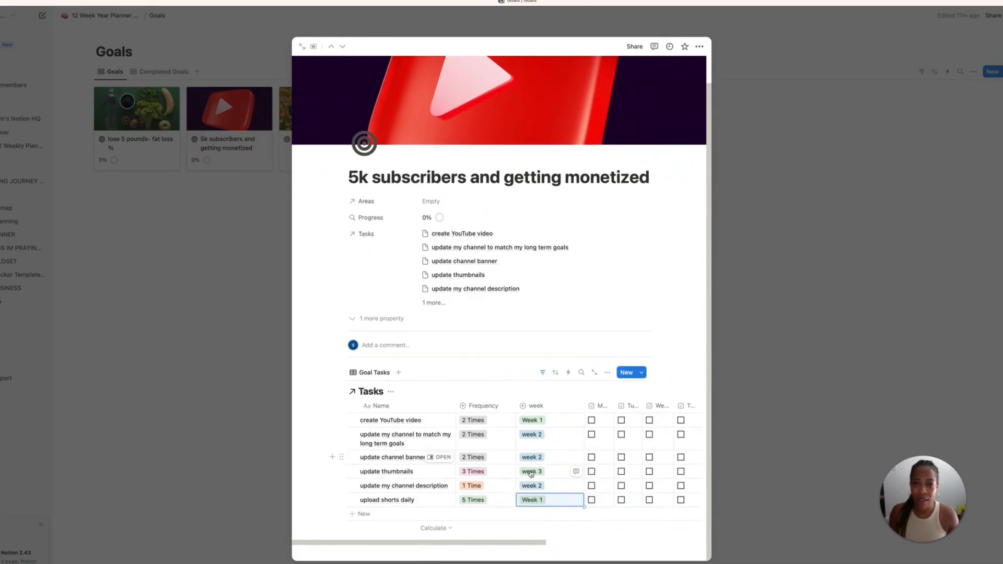
click(371, 514)
text(cre)
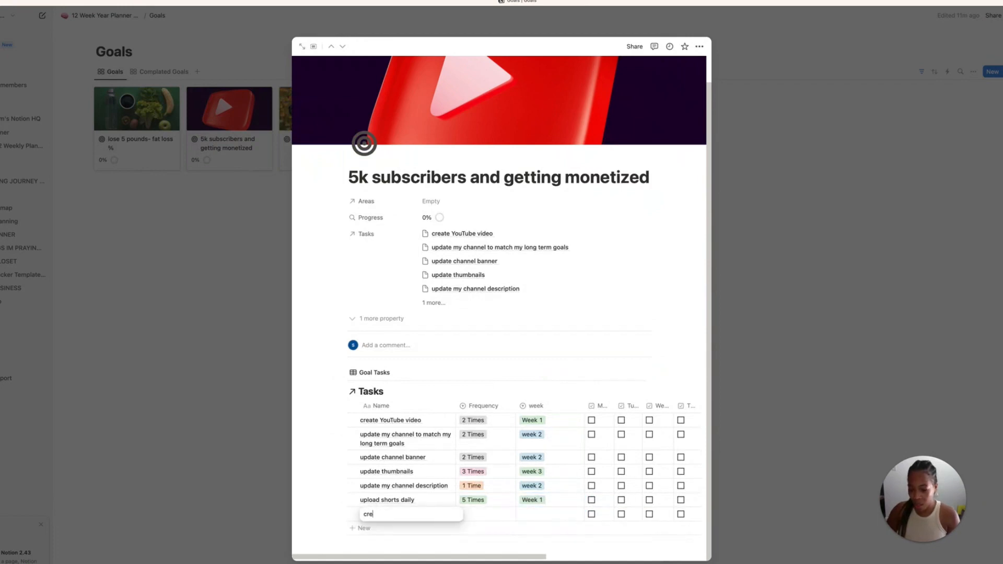
text(ate a)
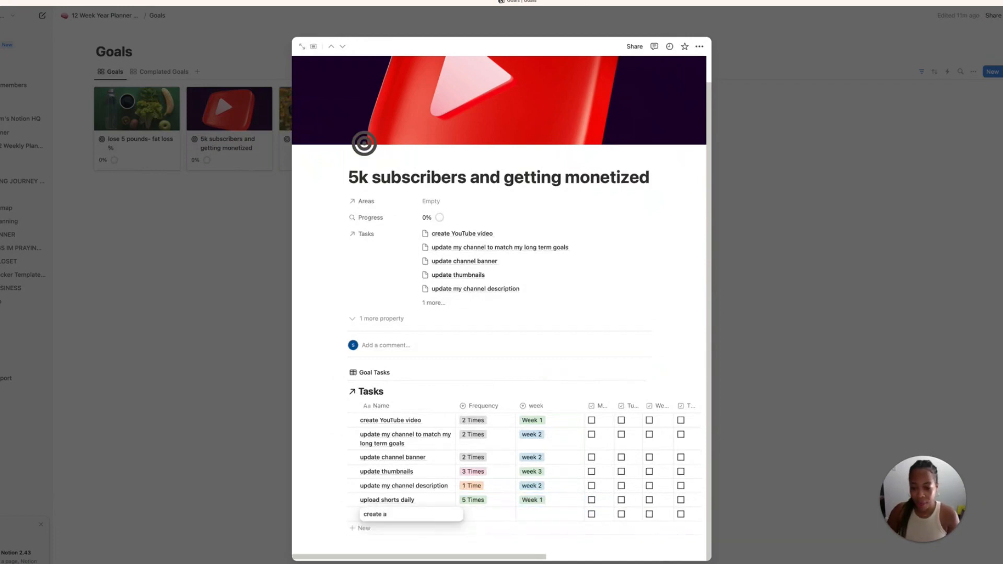
text( stra)
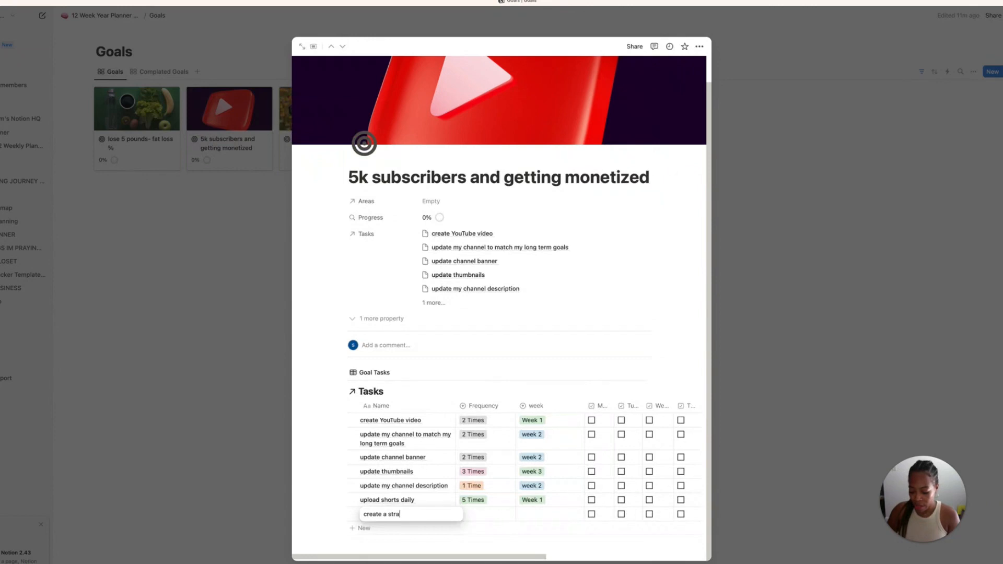
text(tegy to)
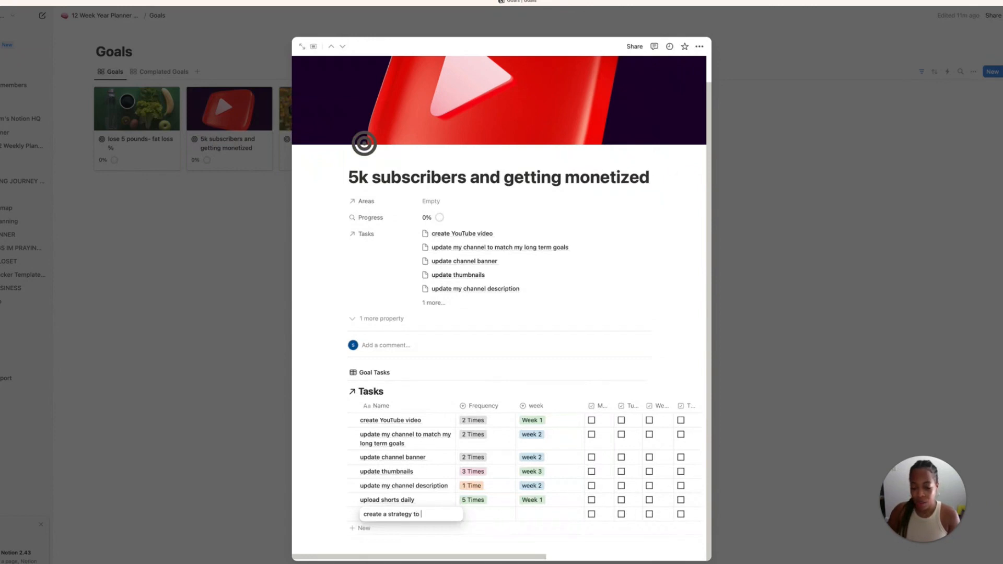
text( drive yt)
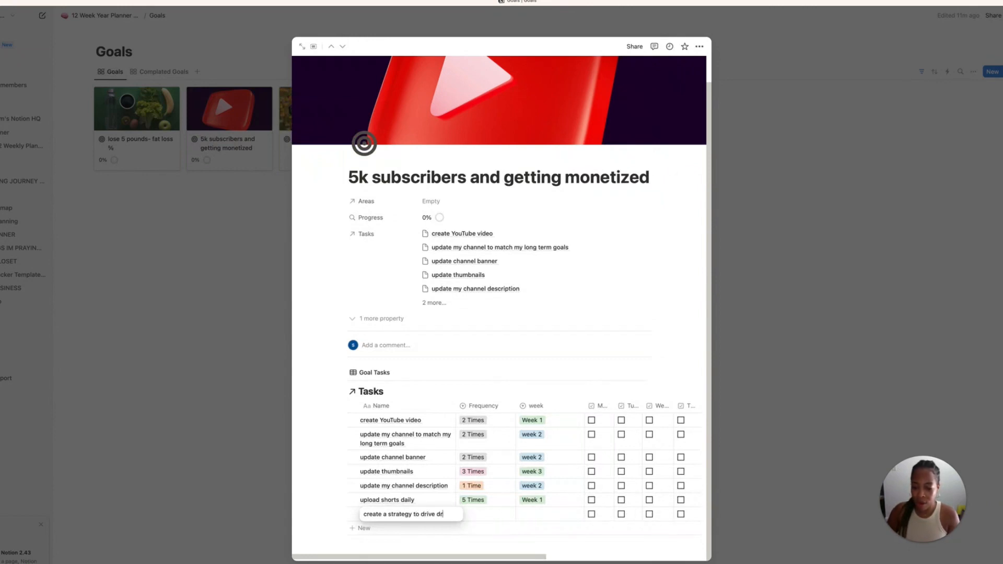
key(BackSpace)
key(BackSpace)
text(traff)
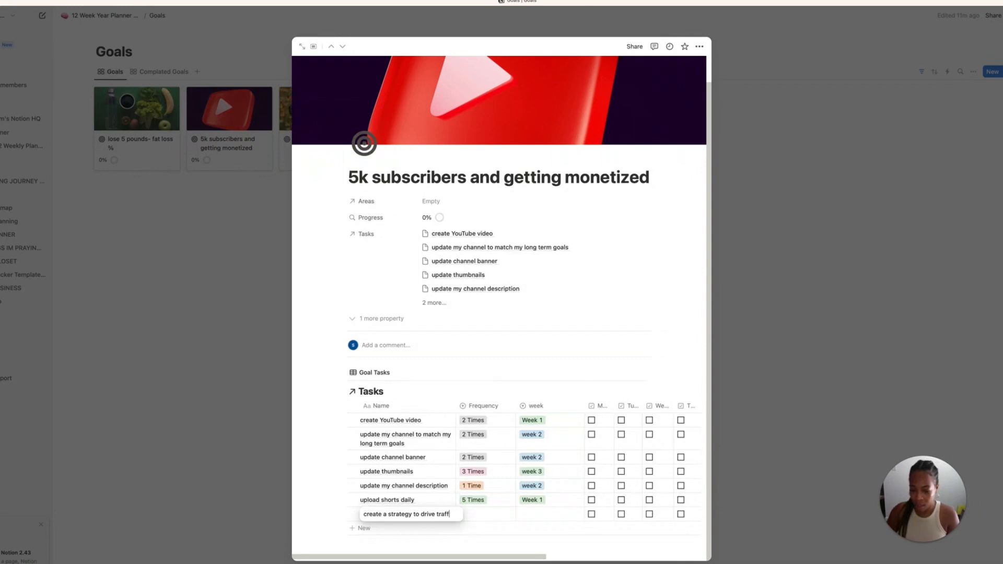
text(ic to my channel)
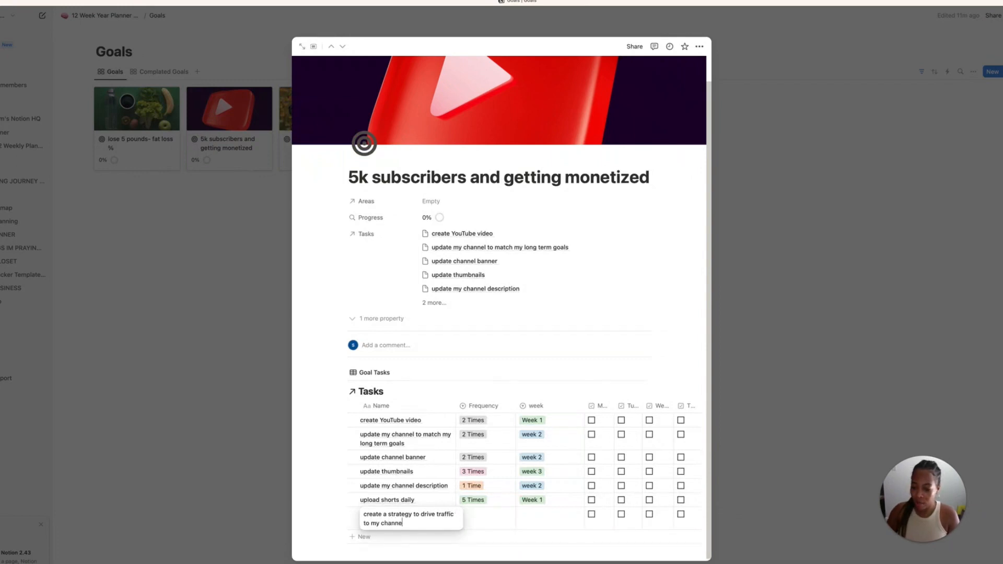
key(Escape)
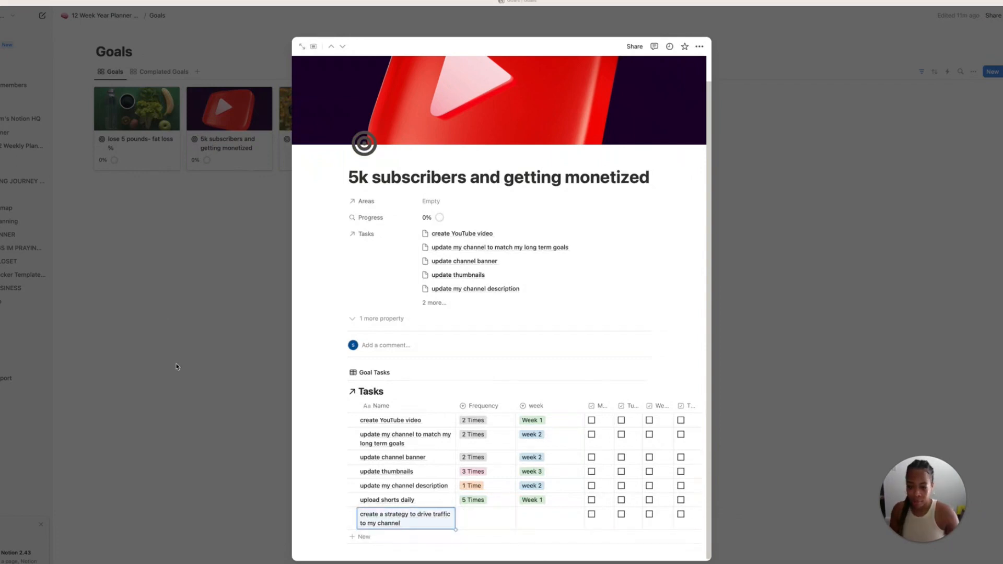
Set the traffic strategy task's frequency to 1 Time and its week to Week 1
click(482, 521)
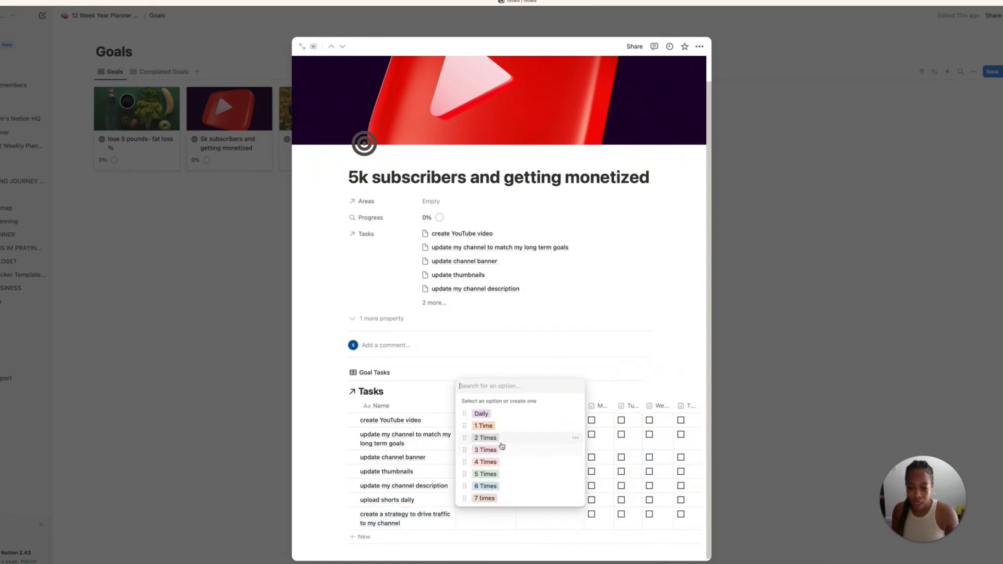
click(497, 430)
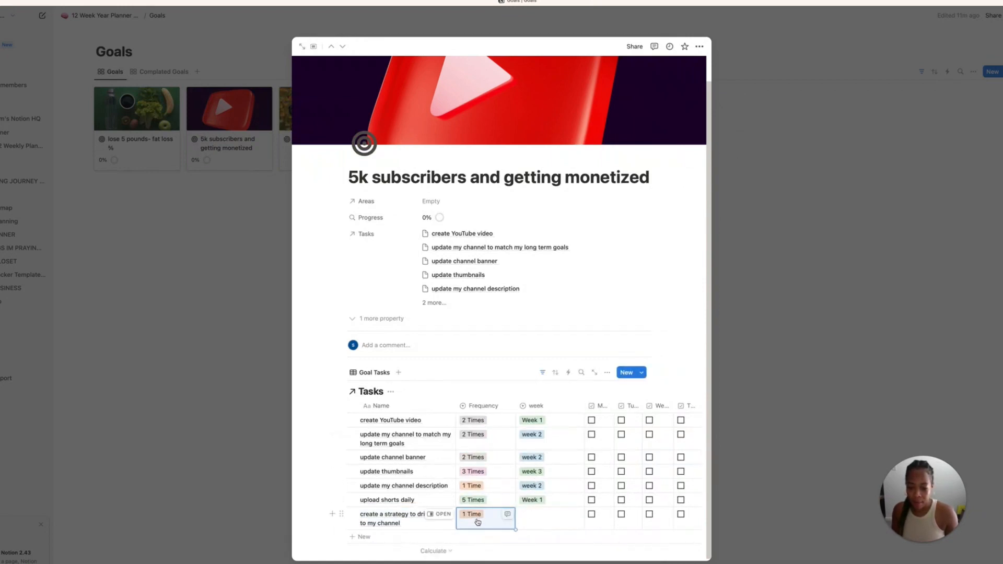
click(536, 517)
click(544, 389)
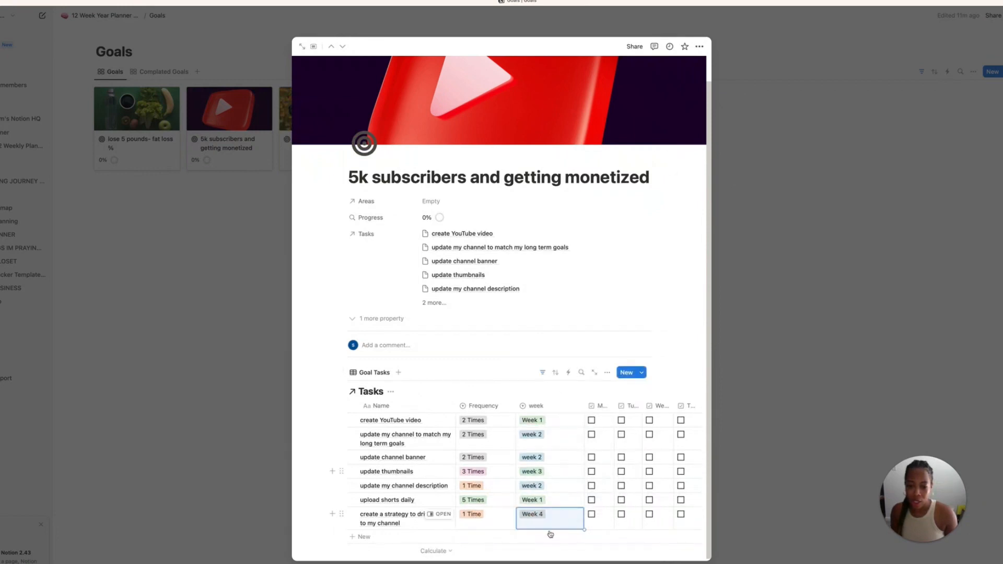
click(543, 516)
click(544, 377)
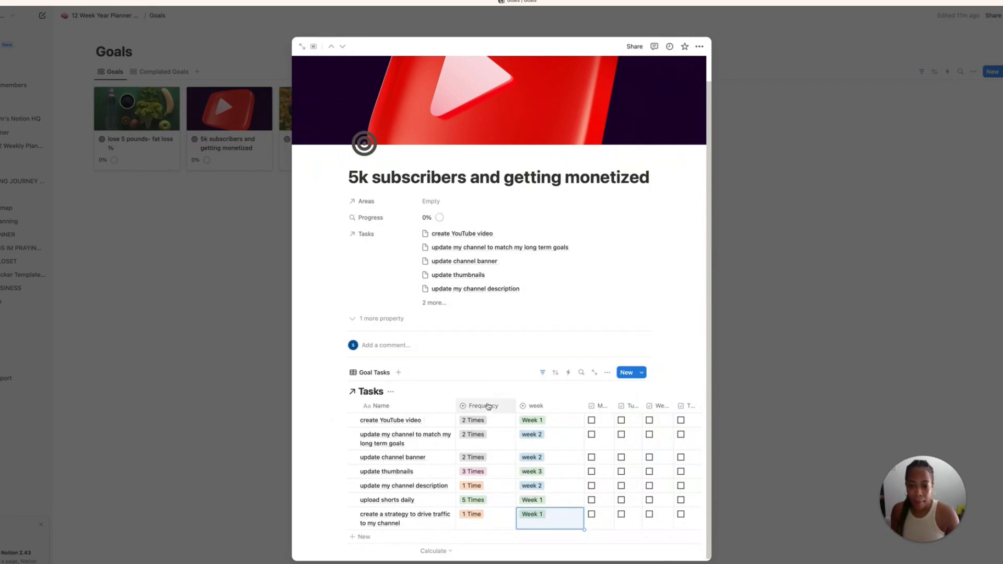
scroll(437, 374, down, 1)
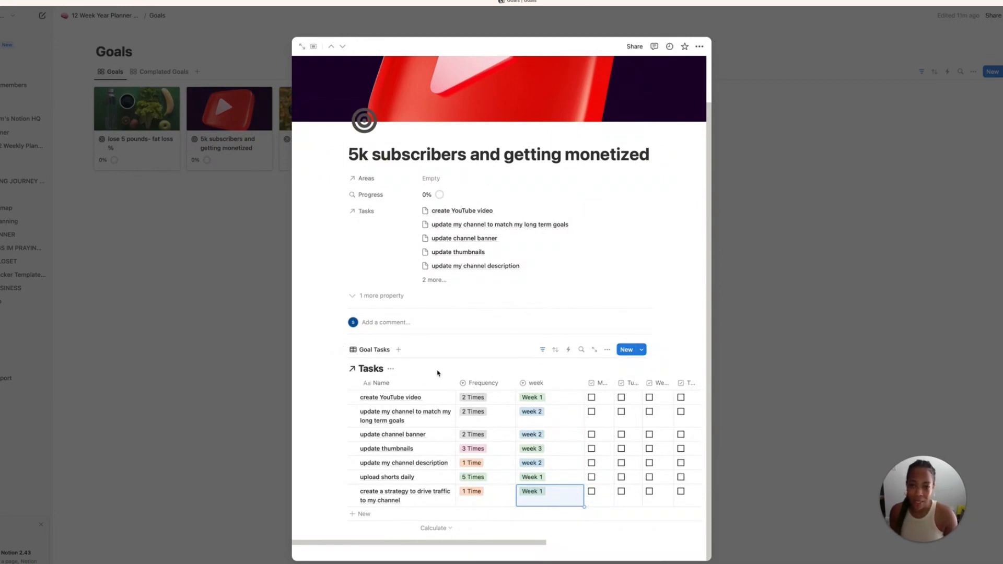
In the "create a second stream of income" goal, add a task named "update my UGC portfolio with current work"
key(Escape)
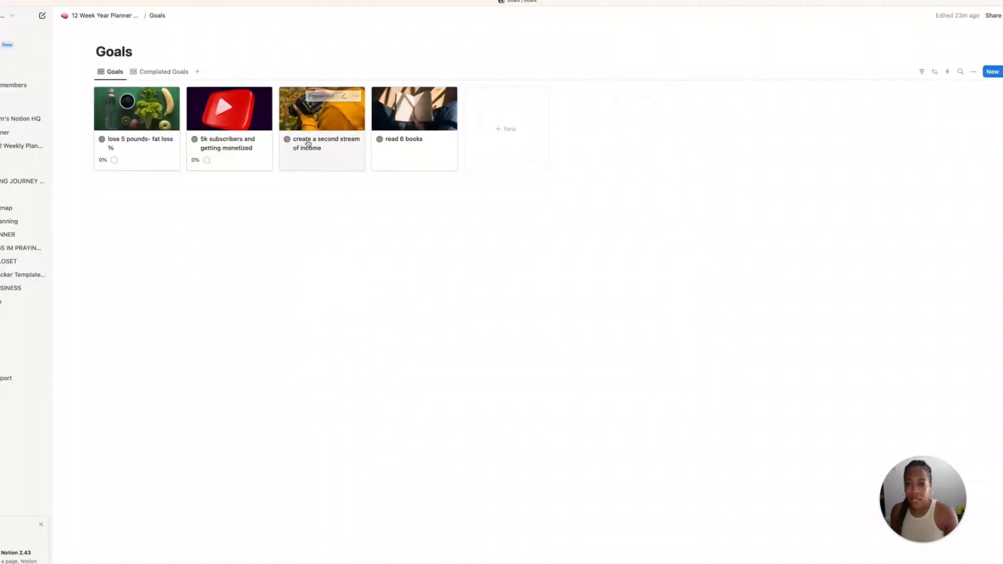
click(308, 144)
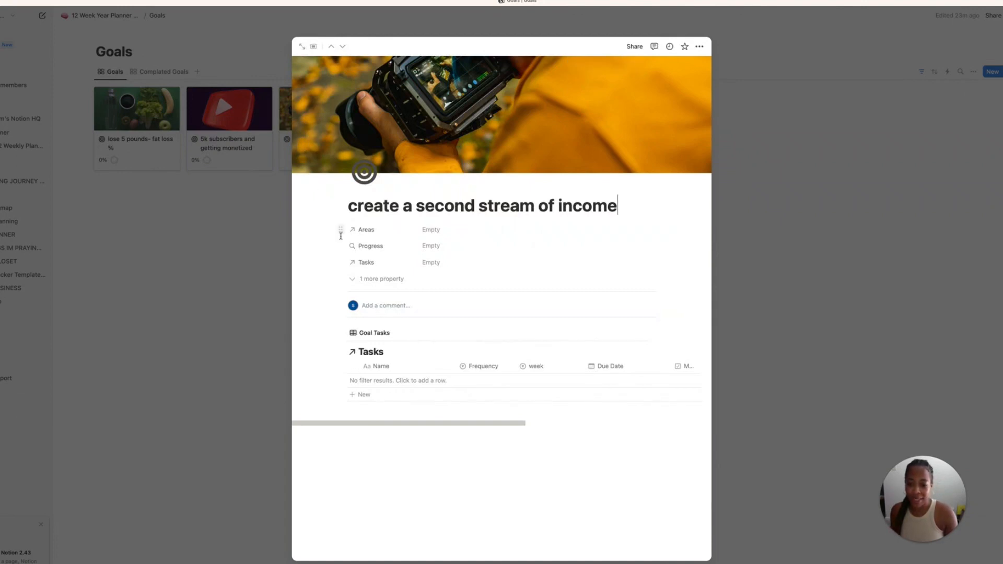
click(366, 395)
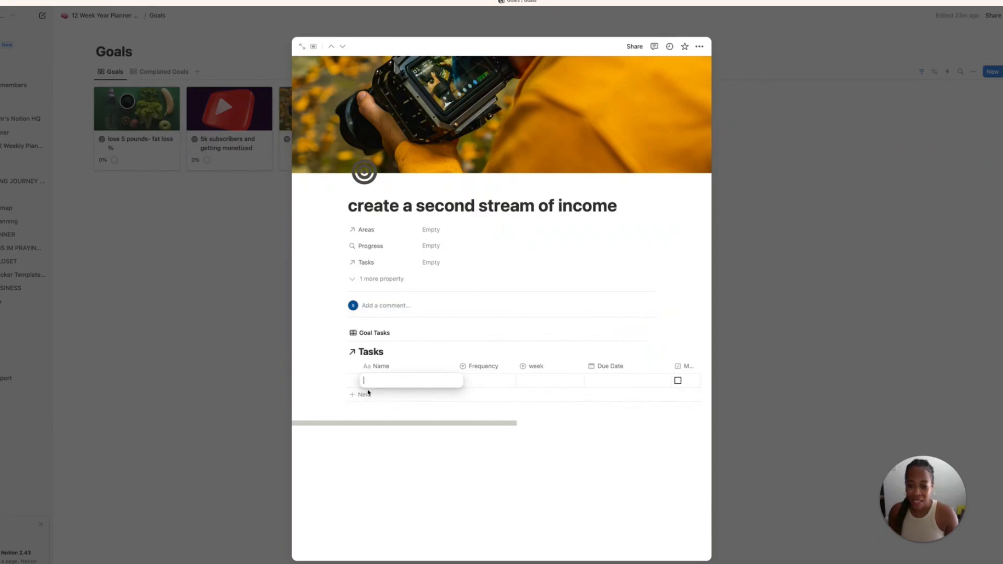
text(update mu)
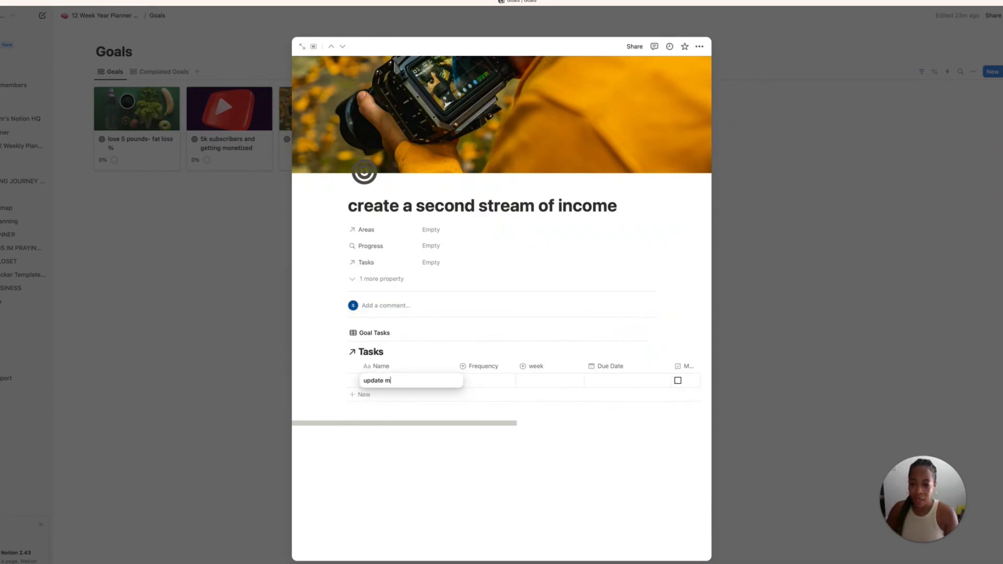
key(BackSpace)
key(BackSpace)
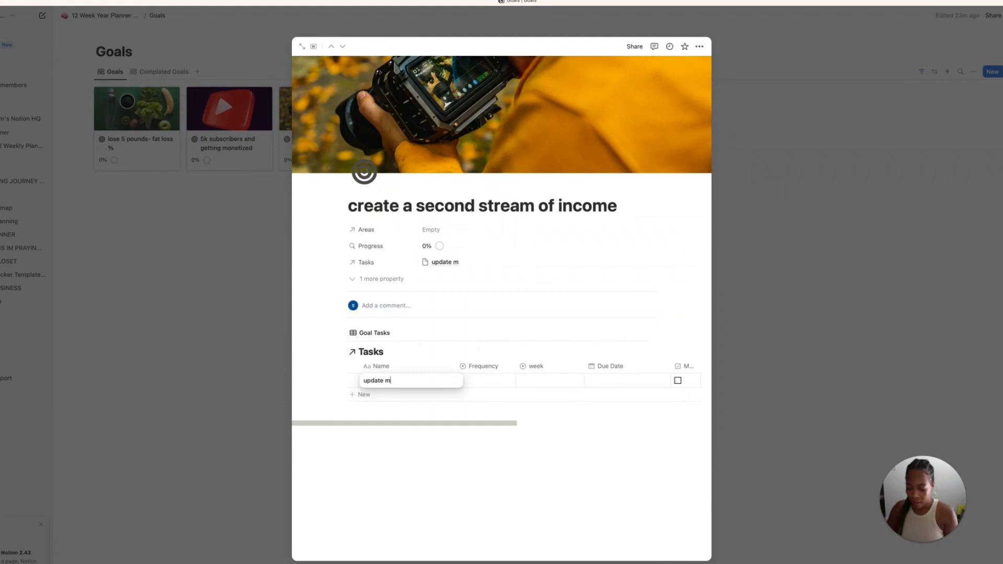
text(y UGC portfoli)
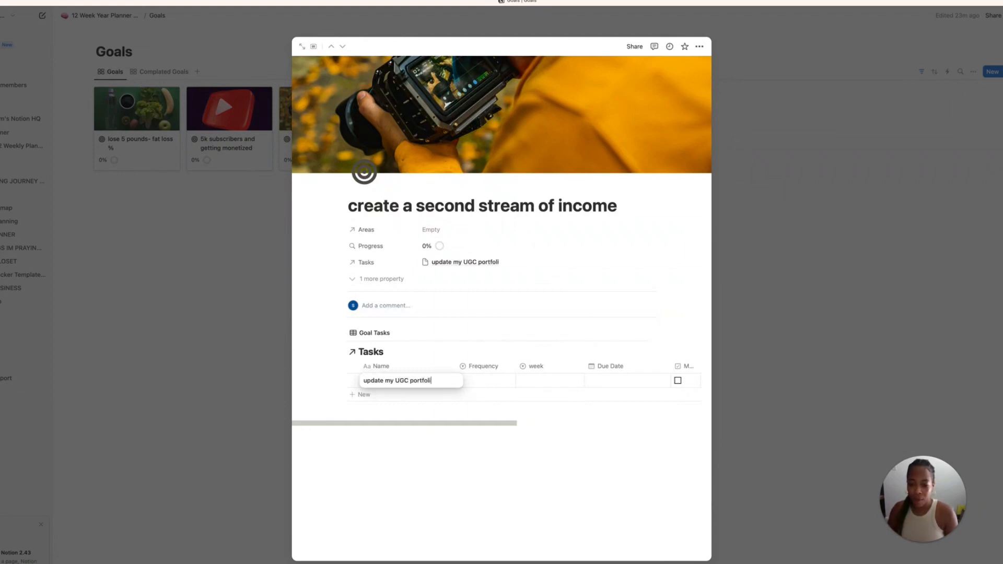
text(o with current work)
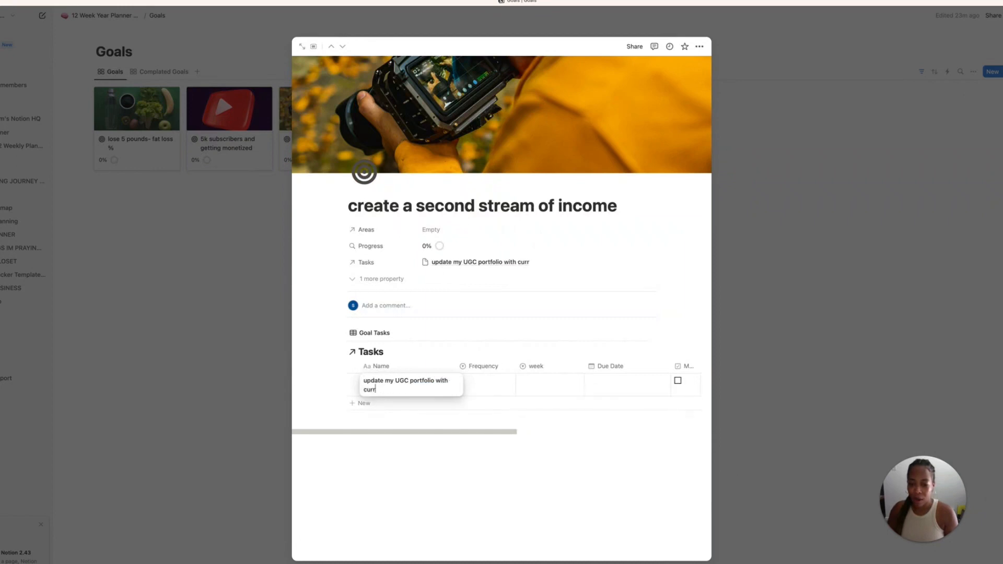
key(Tab)
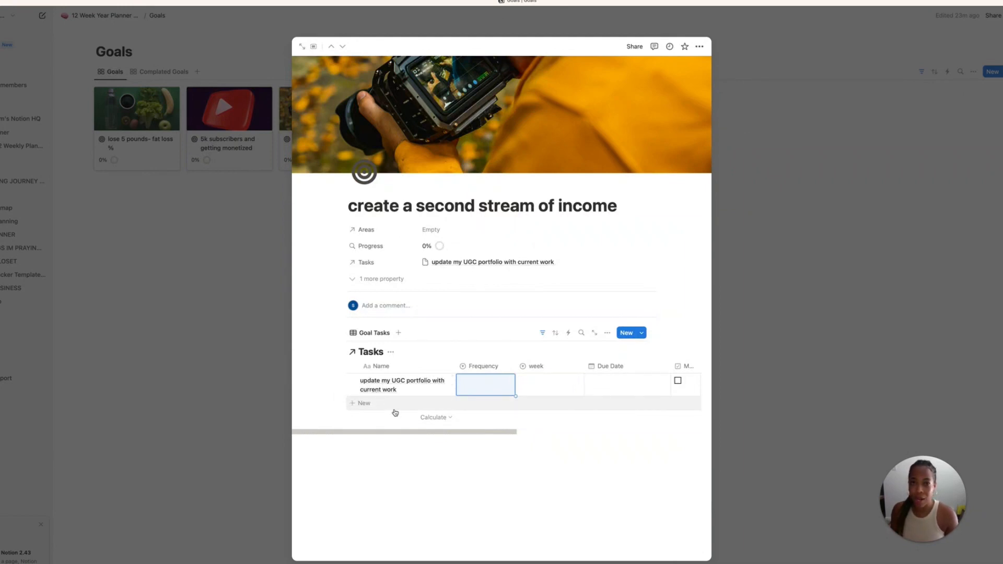
Set the UGC portfolio task's frequency to Daily and its week to Week 1
click(478, 387)
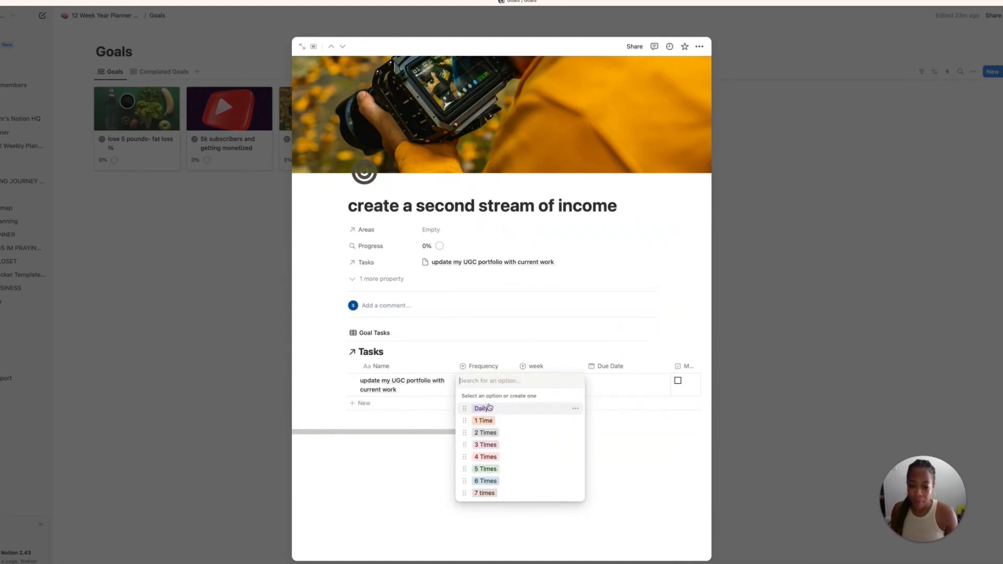
click(496, 406)
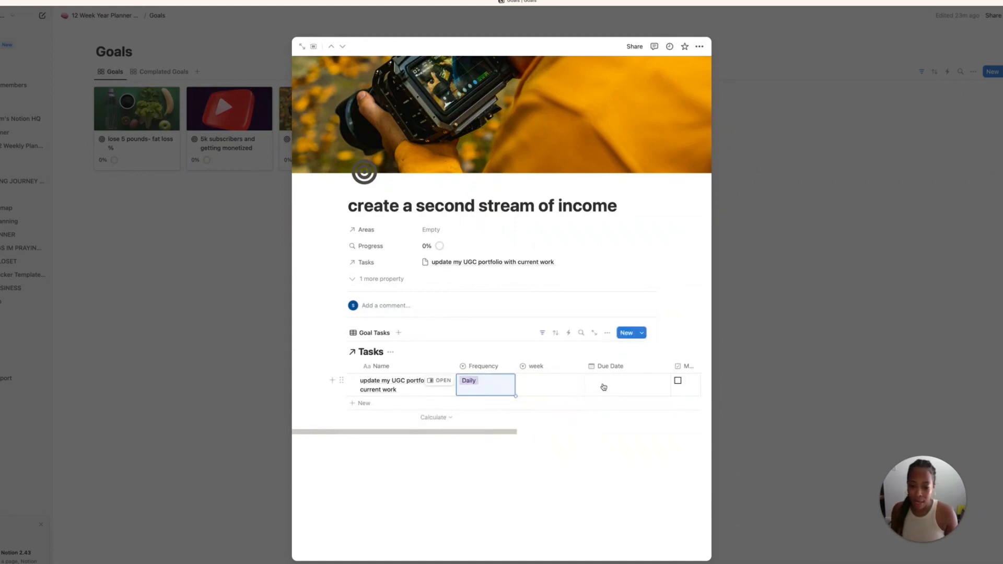
click(551, 387)
click(550, 412)
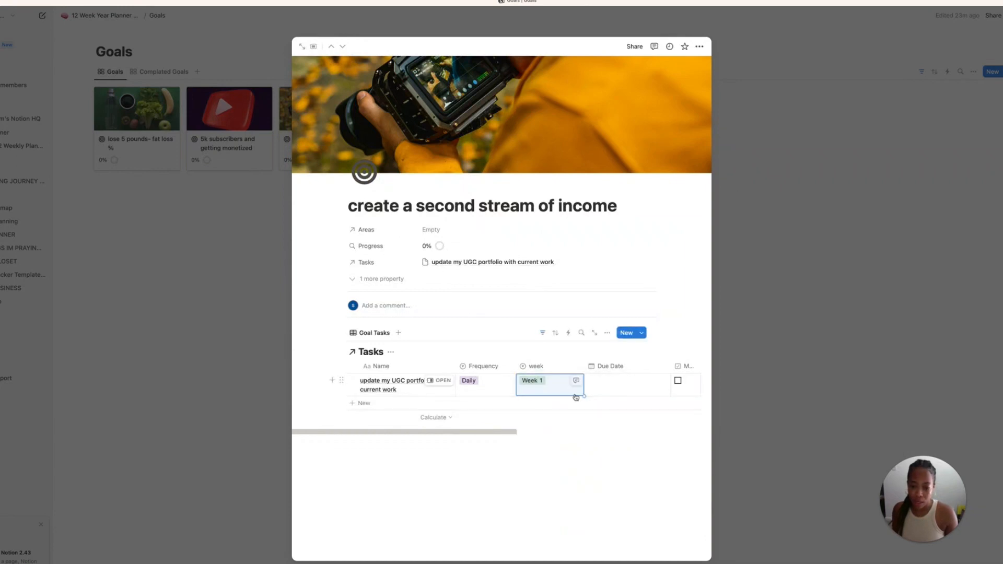
Set the UGC portfolio task's due date to August 18, 2024 with a reminder 1 day before
click(611, 385)
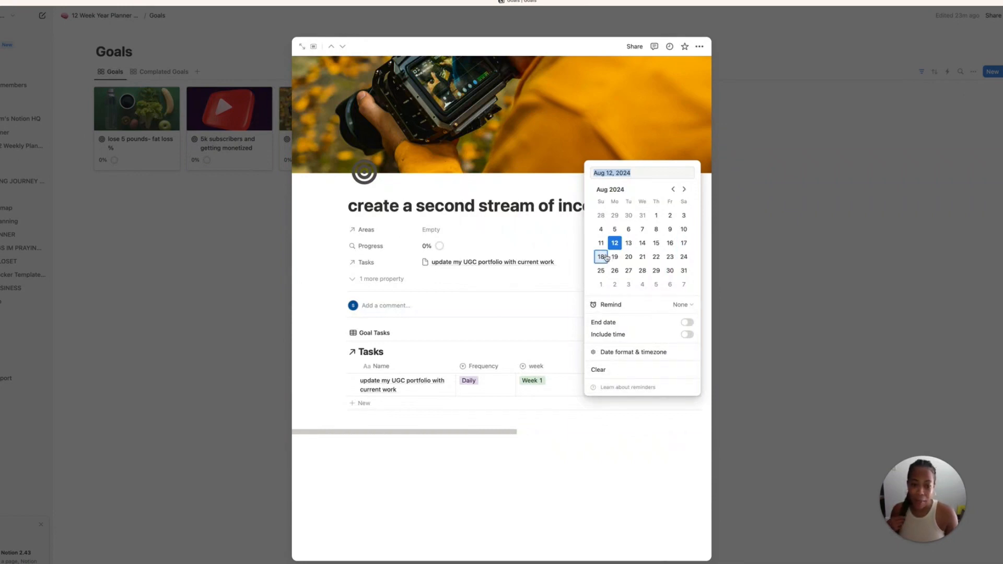
click(602, 258)
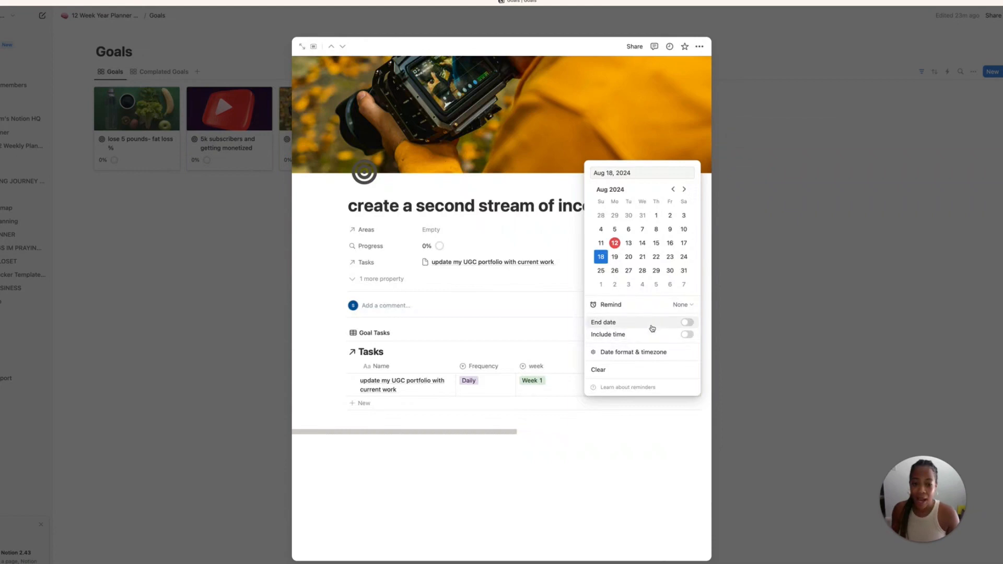
click(688, 308)
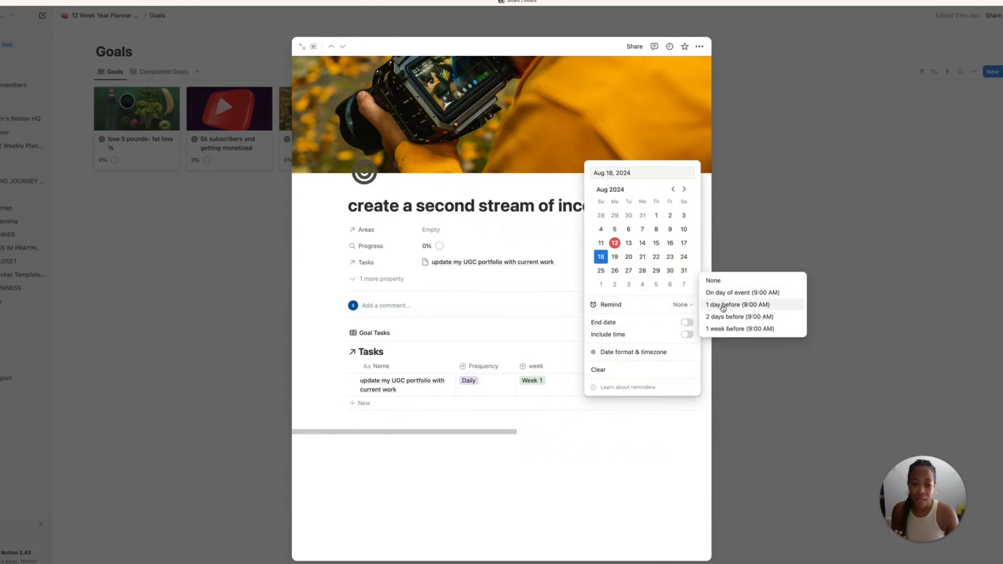
click(723, 307)
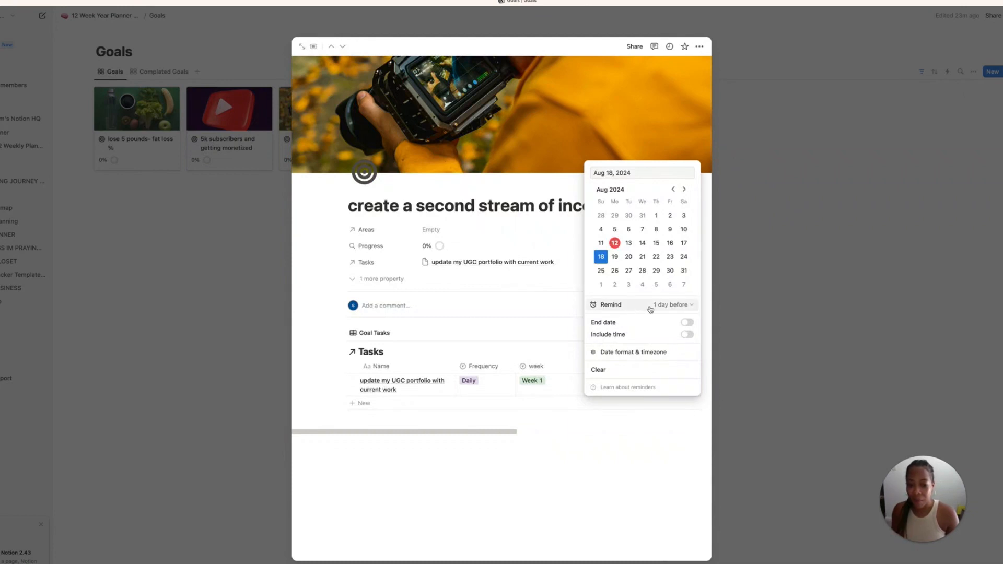
click(550, 402)
Add a task named "create a separate IG page for short form content business" at the end of the Tasks table
click(368, 403)
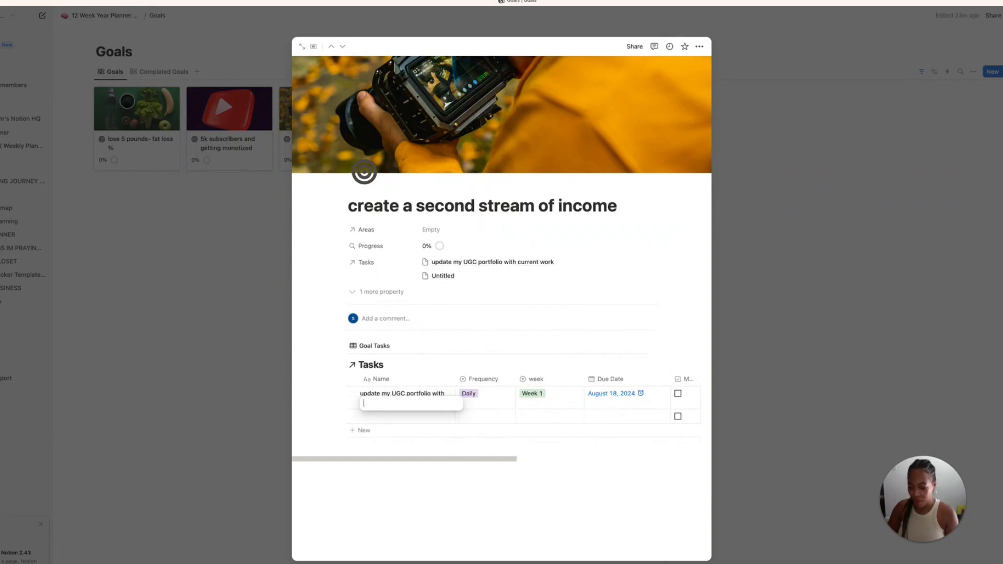
text(create a spe)
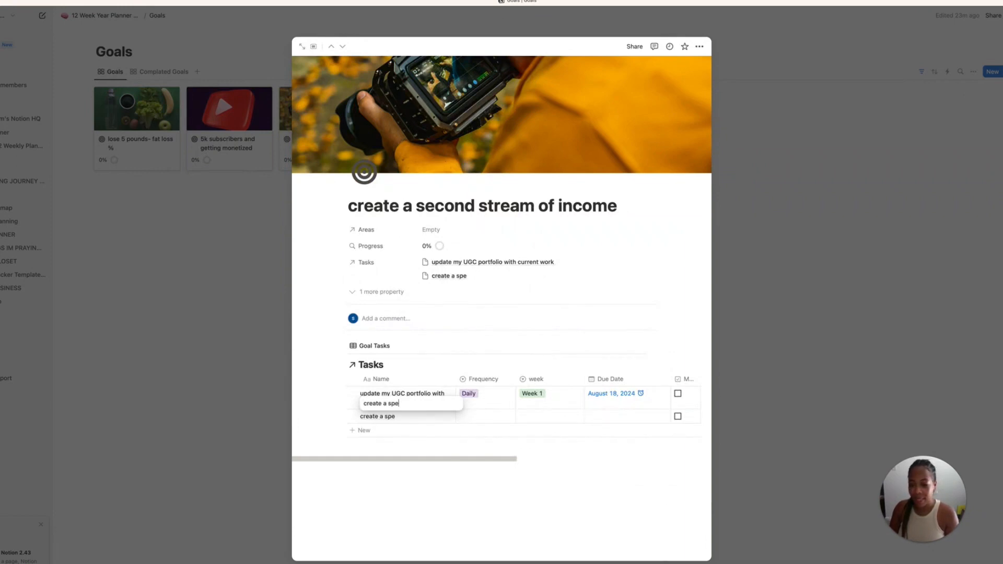
key(BackSpace)
key(BackSpace)
text(eparate IG pa)
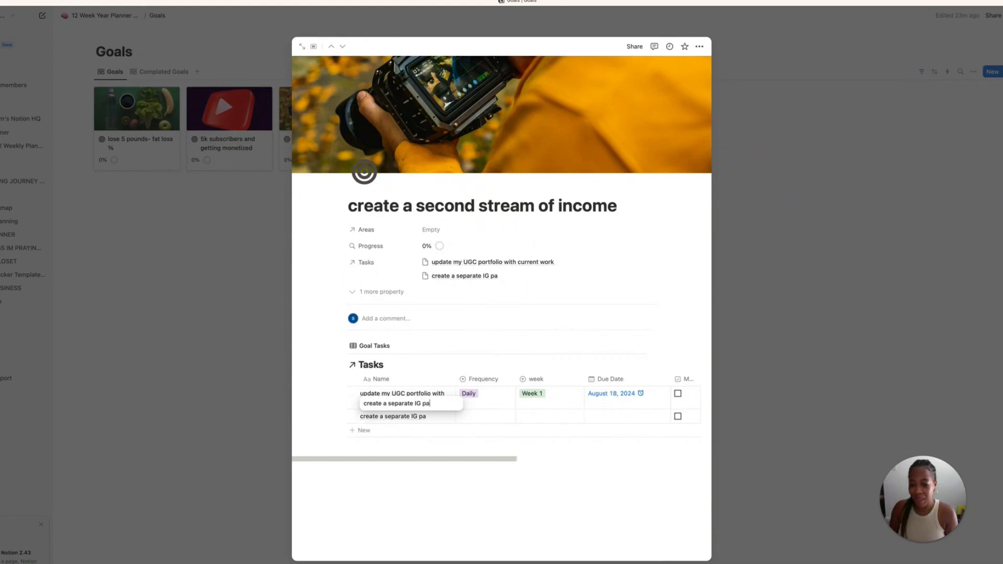
text(ge for)
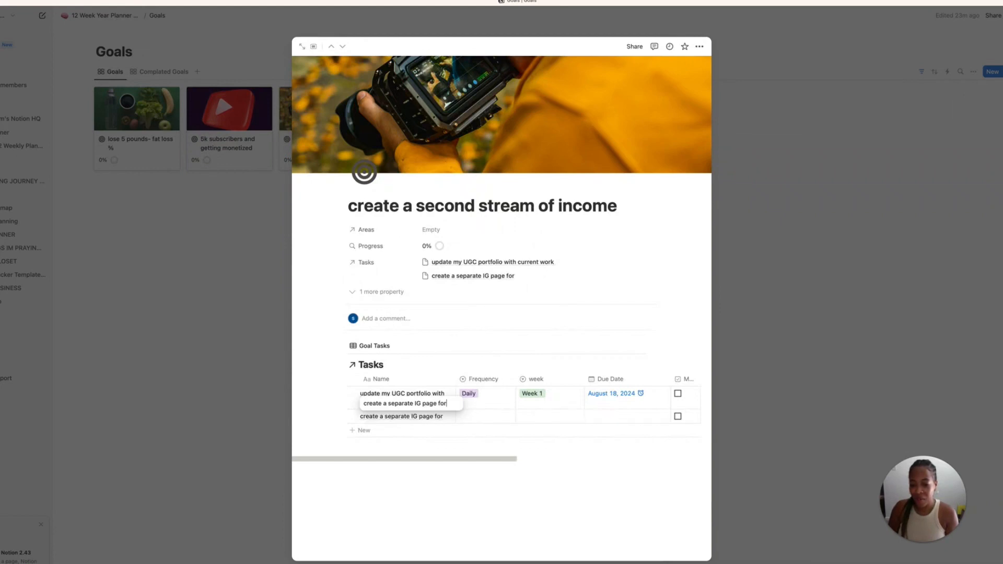
text( short form )
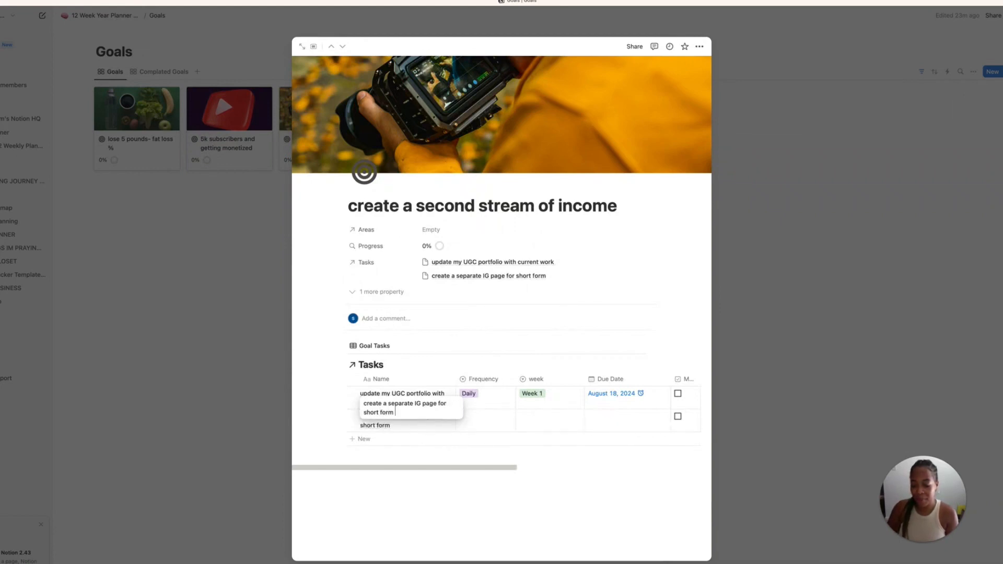
text(content business)
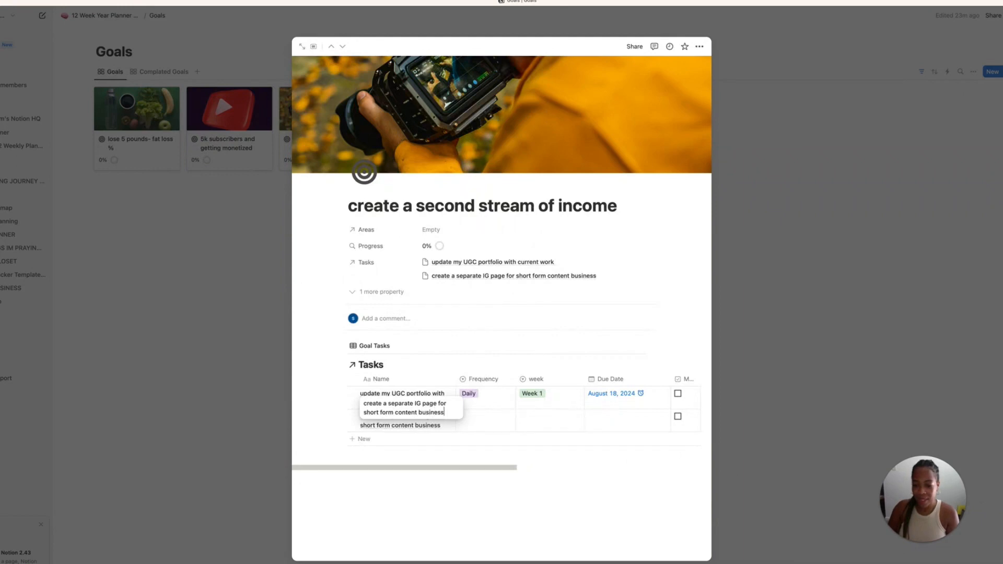
key(Tab)
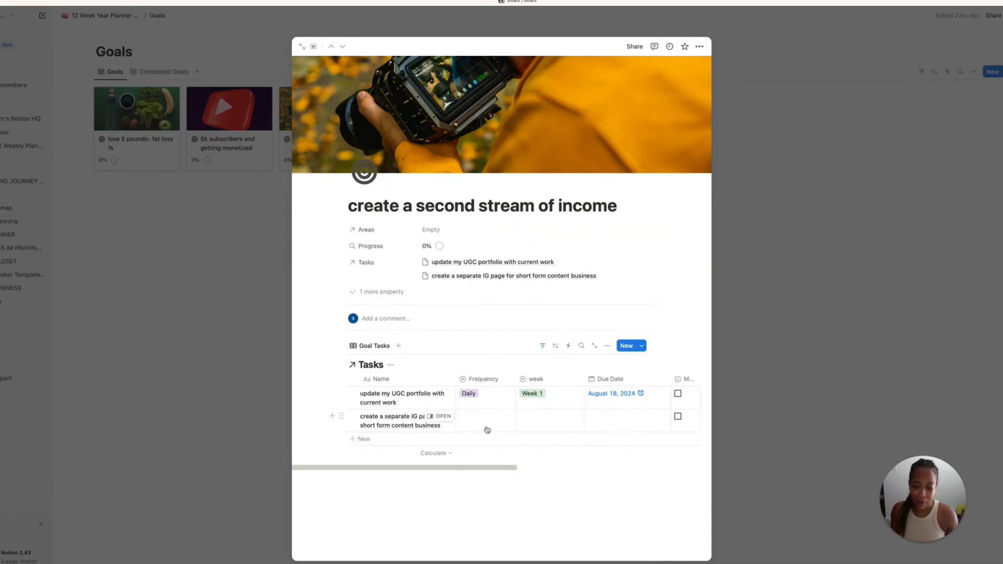
Set the frequency of both the IG page task and the UGC portfolio task to 1 Time
click(484, 426)
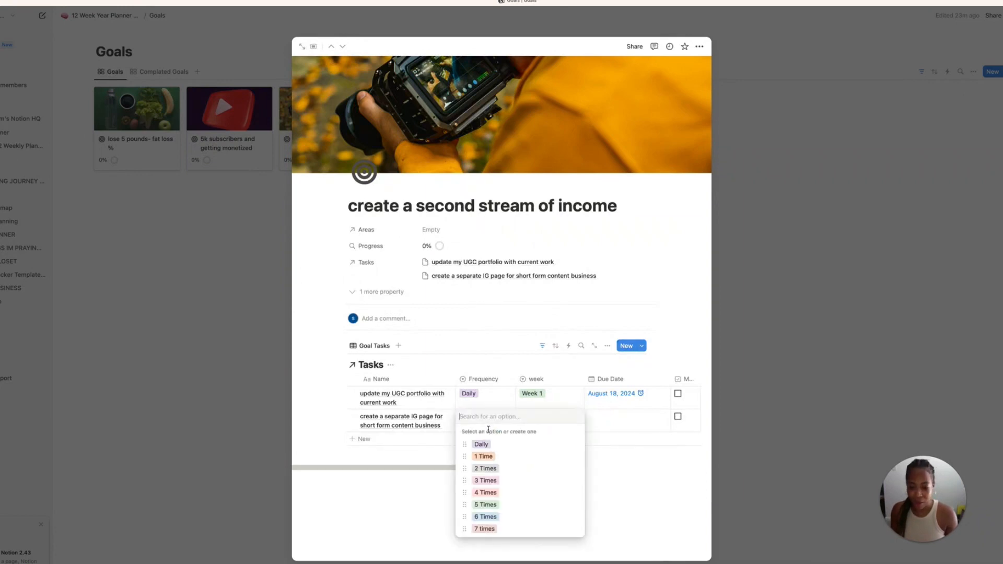
click(482, 458)
click(474, 396)
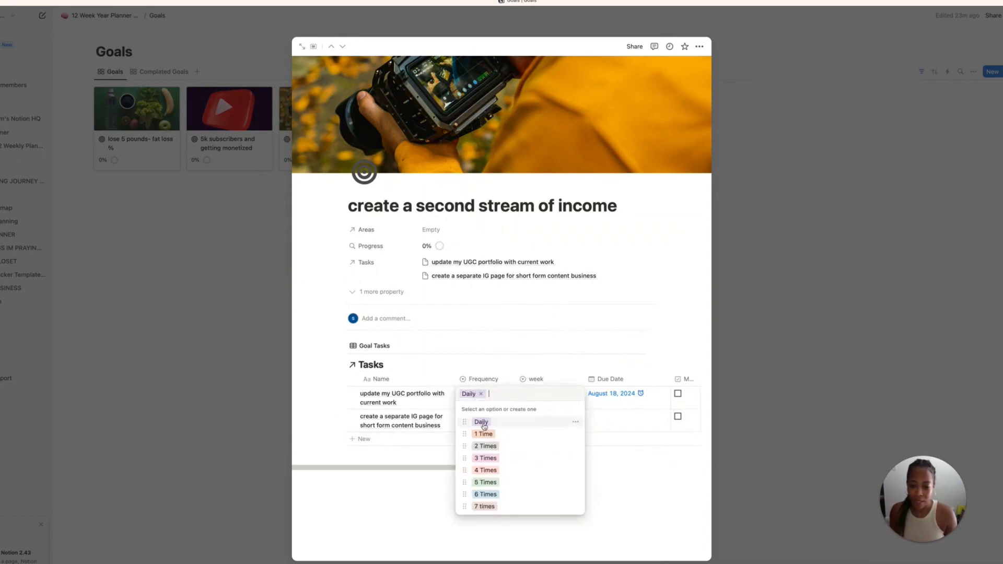
click(488, 435)
Set the IG page task's week to week 2 and its due date to August 24, 2024 with a reminder
click(556, 422)
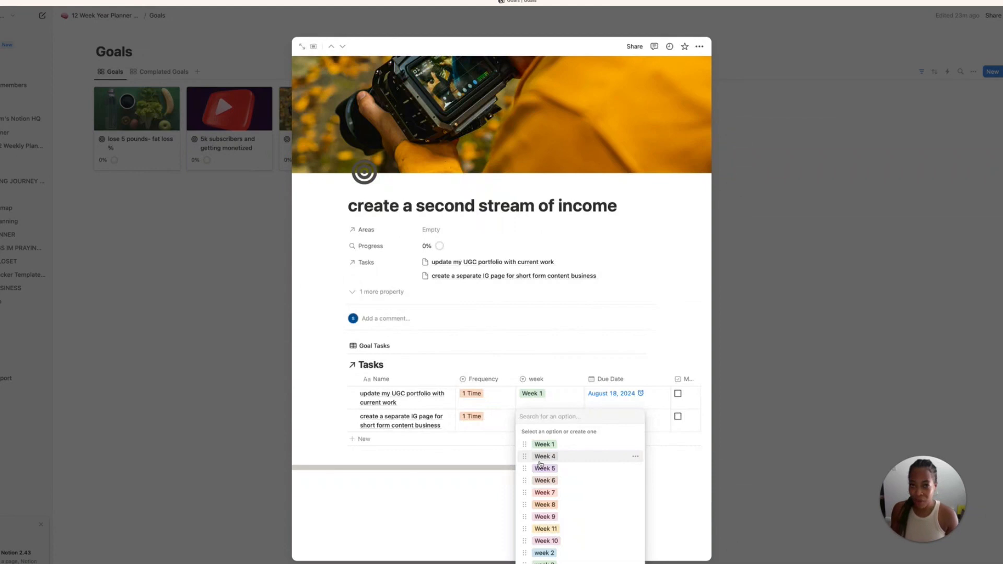
click(543, 553)
click(626, 420)
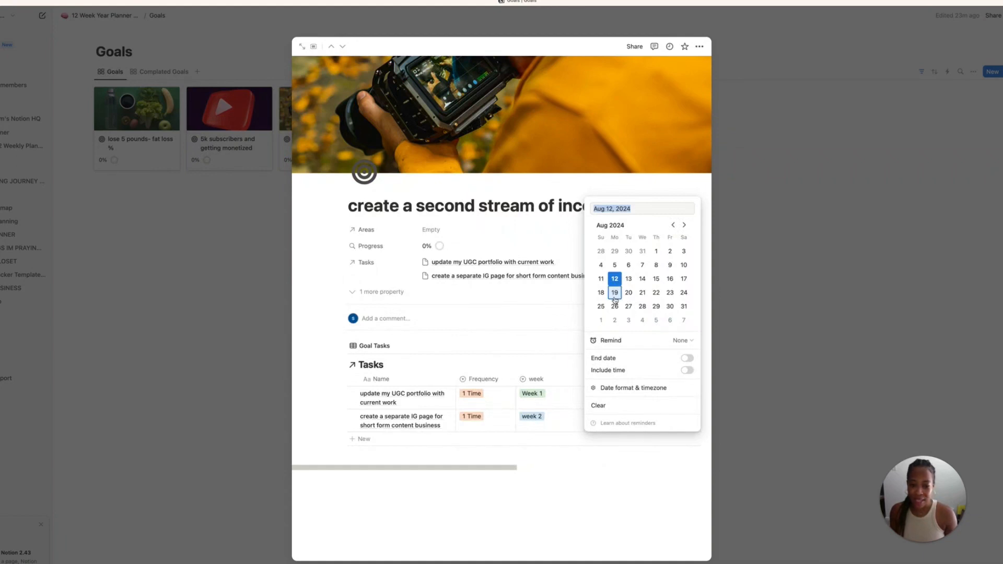
click(685, 294)
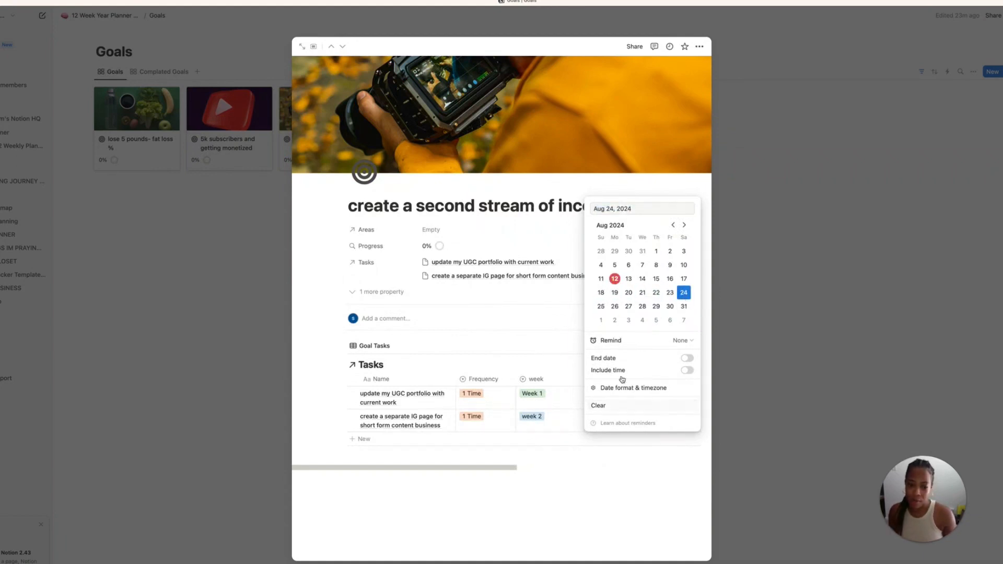
key(Escape)
Add a task named "apply for my LLC and get an EIN" at the end of the Tasks table
click(399, 438)
text(a)
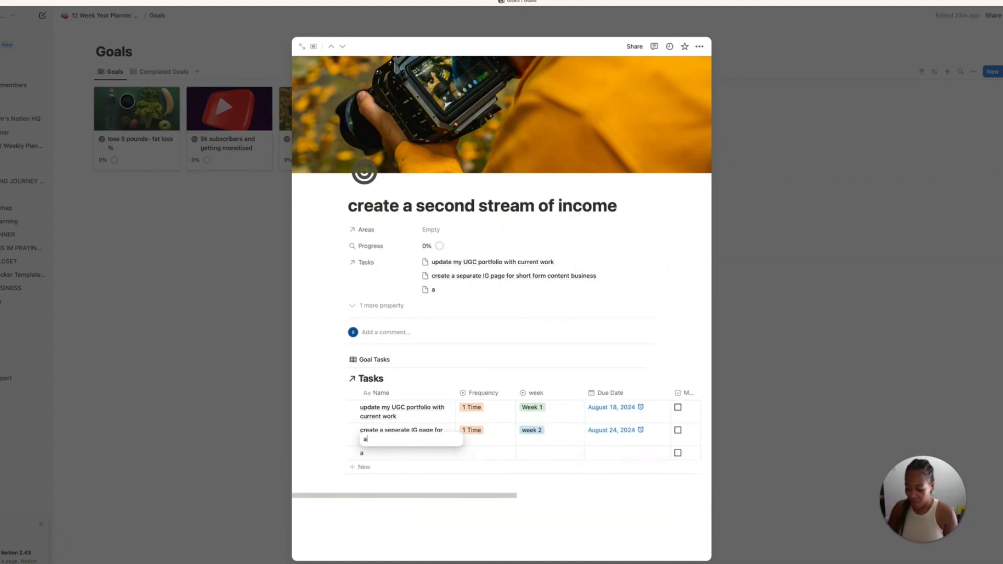
text(pply for m)
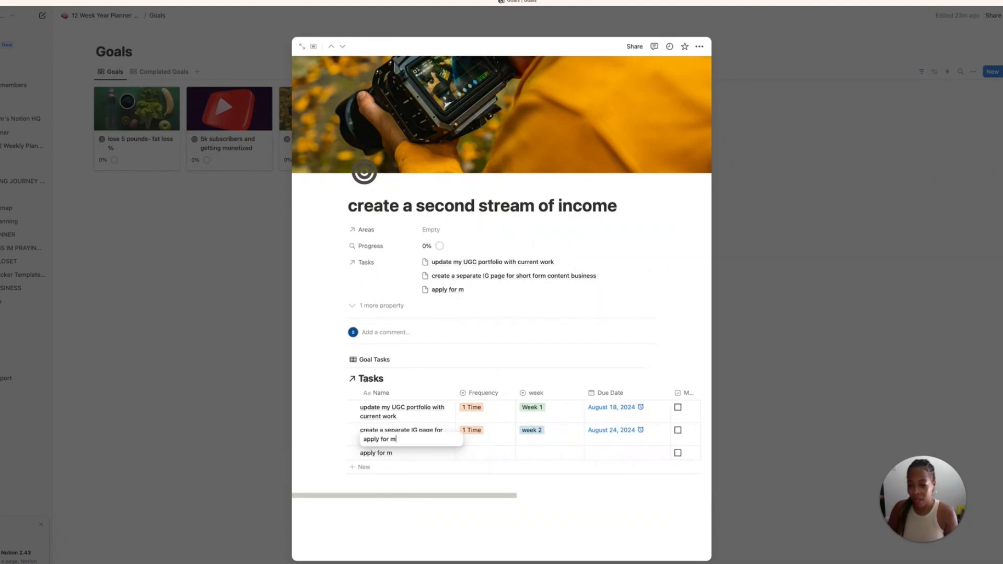
text(y LLC and)
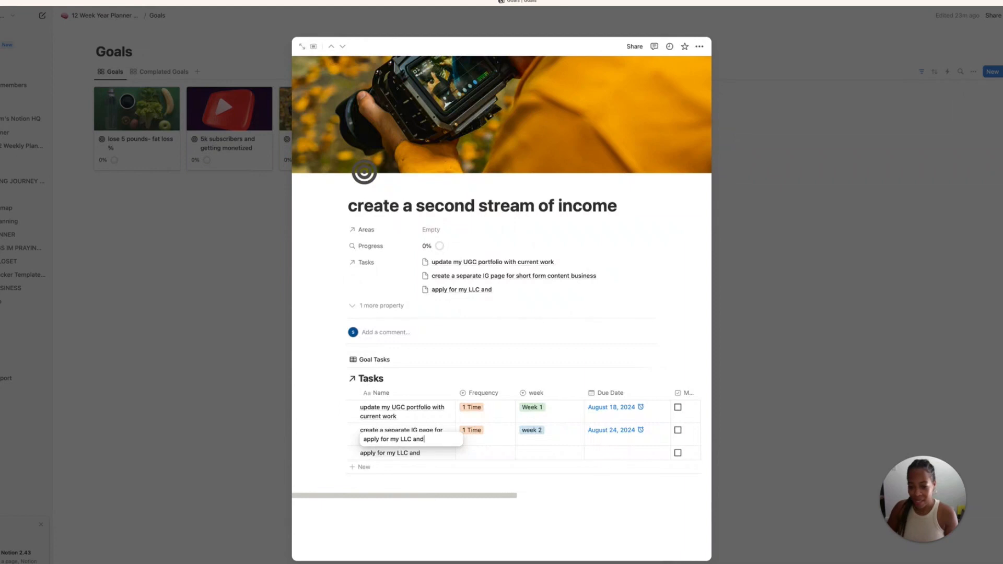
text( get an EIN)
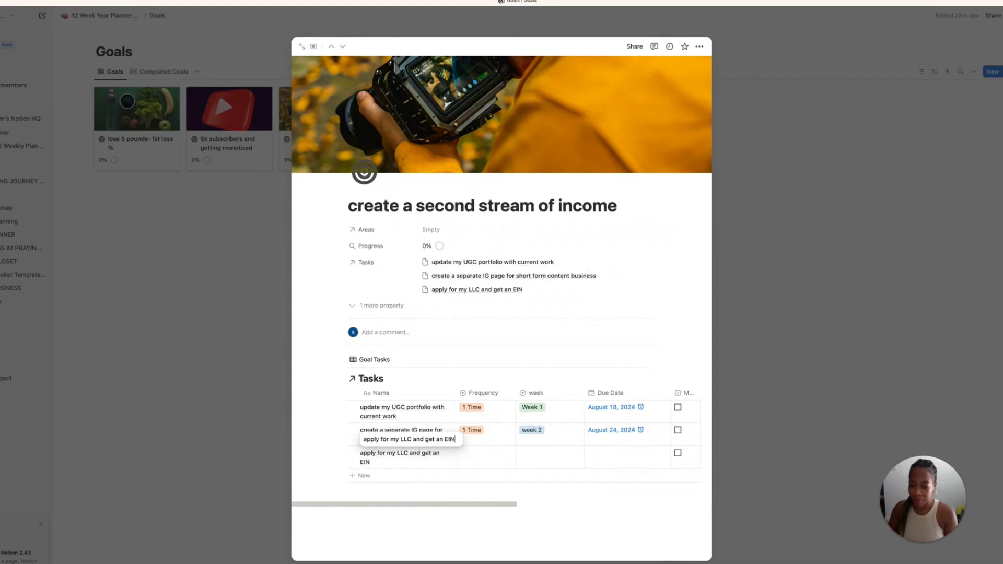
Set the LLC and EIN task's frequency to 1 Time and its week to week 2
click(485, 464)
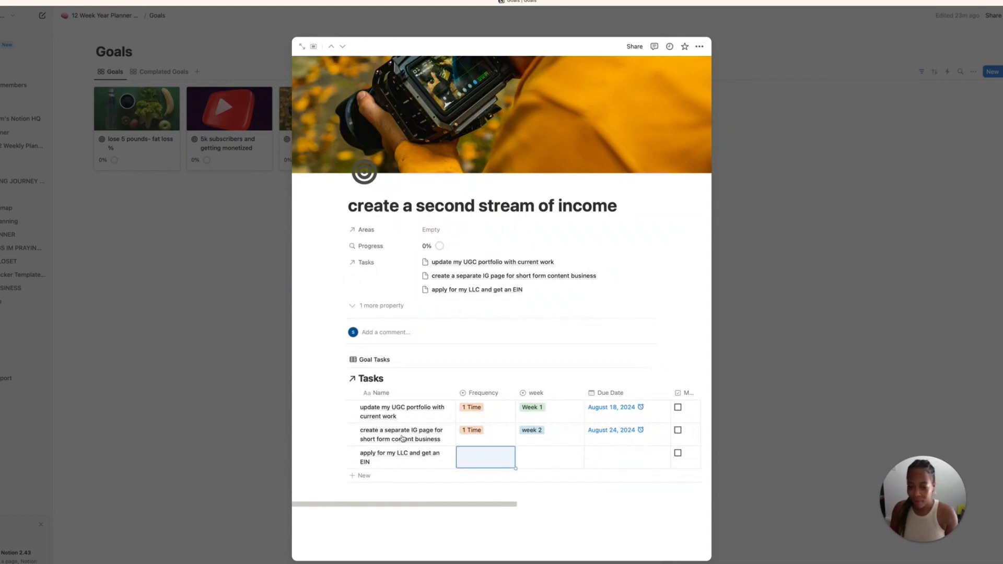
click(485, 464)
click(482, 495)
click(549, 458)
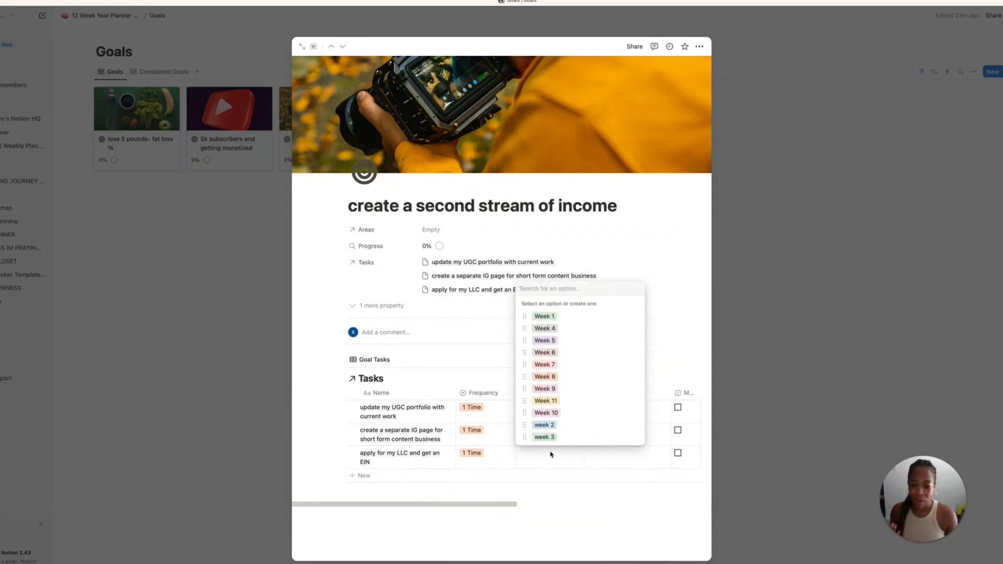
click(580, 426)
Set the LLC and EIN task's due date to August 24, 2024 with a reminder 1 day before
click(604, 461)
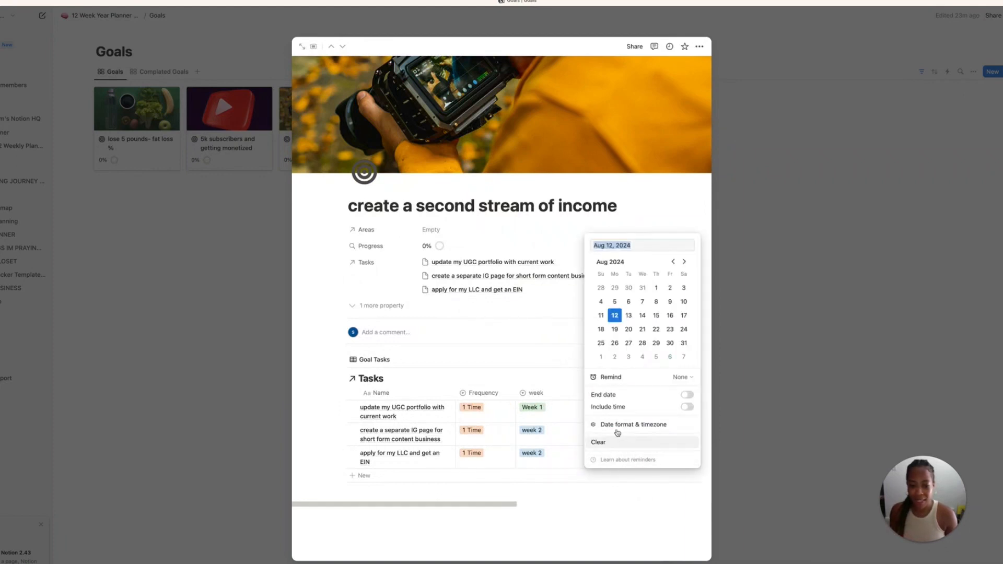
click(683, 330)
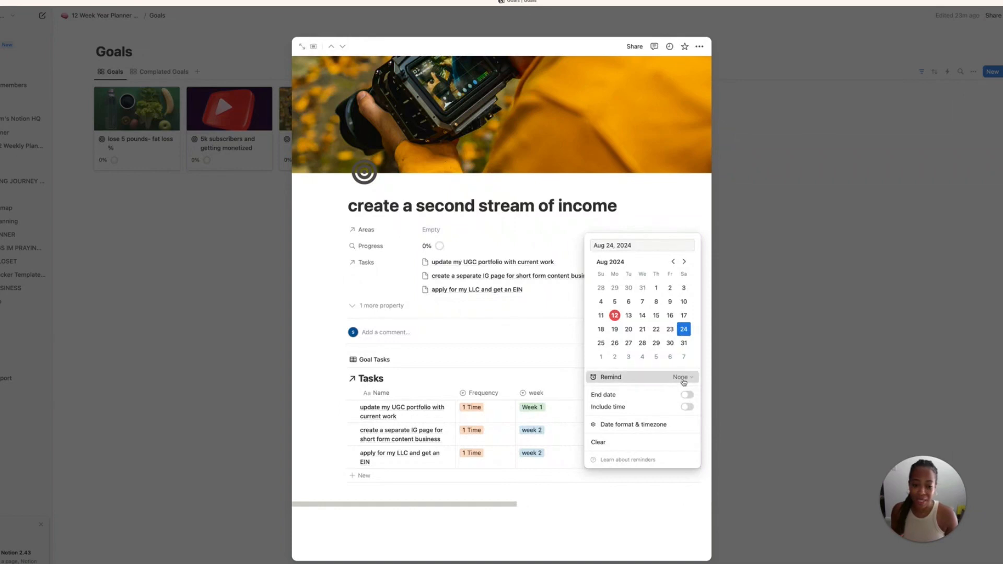
click(682, 381)
click(728, 377)
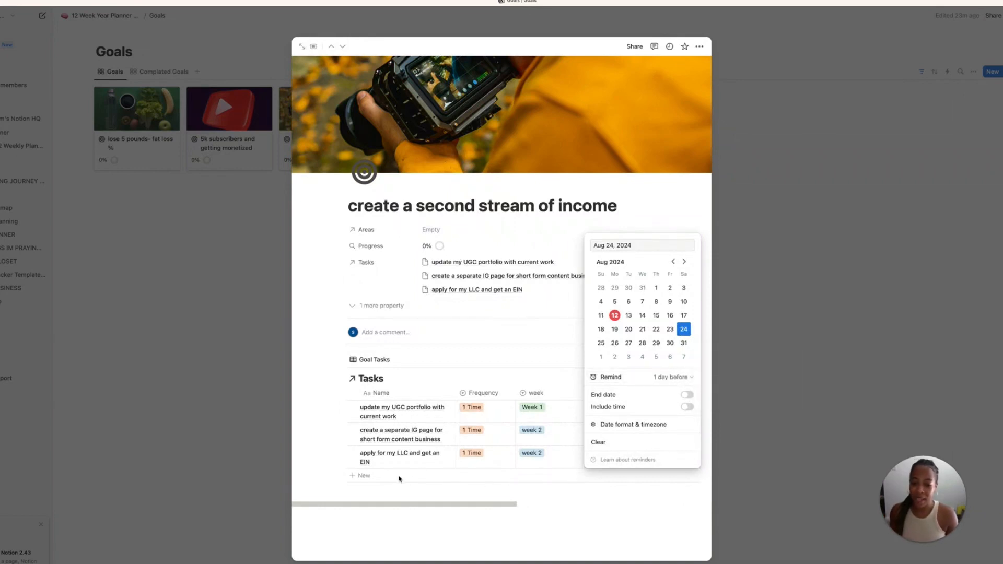
click(400, 480)
Add a task named "create a UGC video" at the end of the Tasks table
click(398, 478)
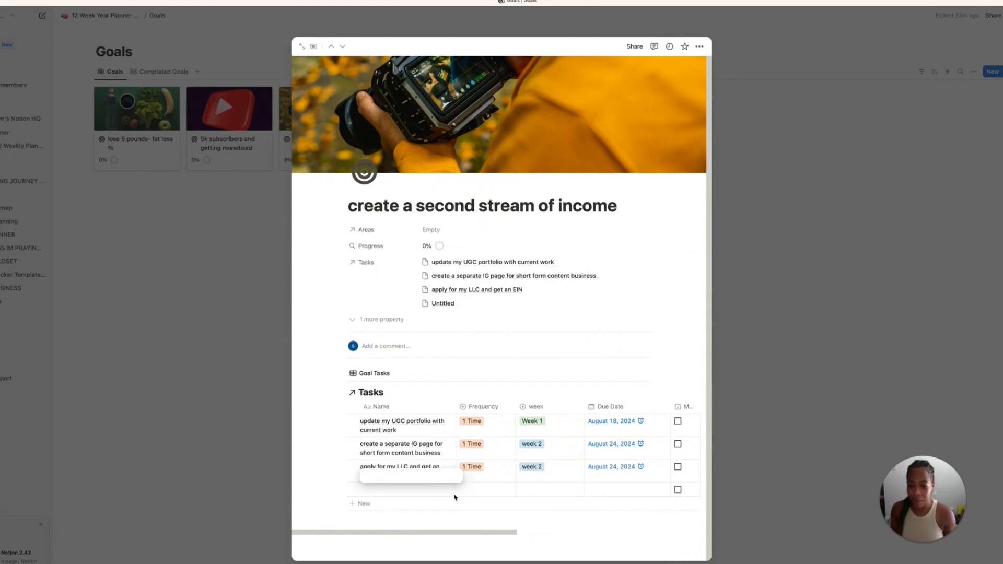
text(crea)
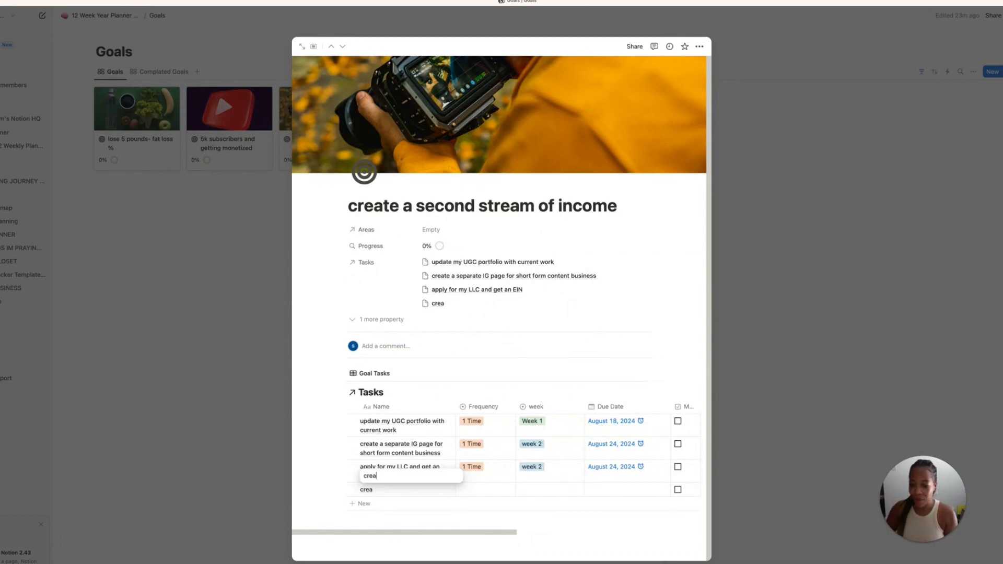
text(te a UGC)
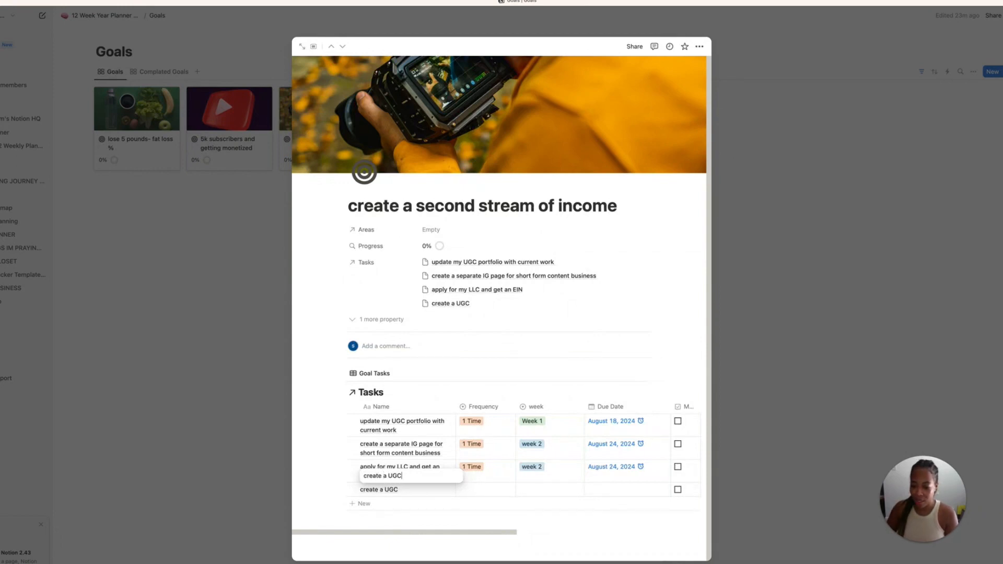
text( video)
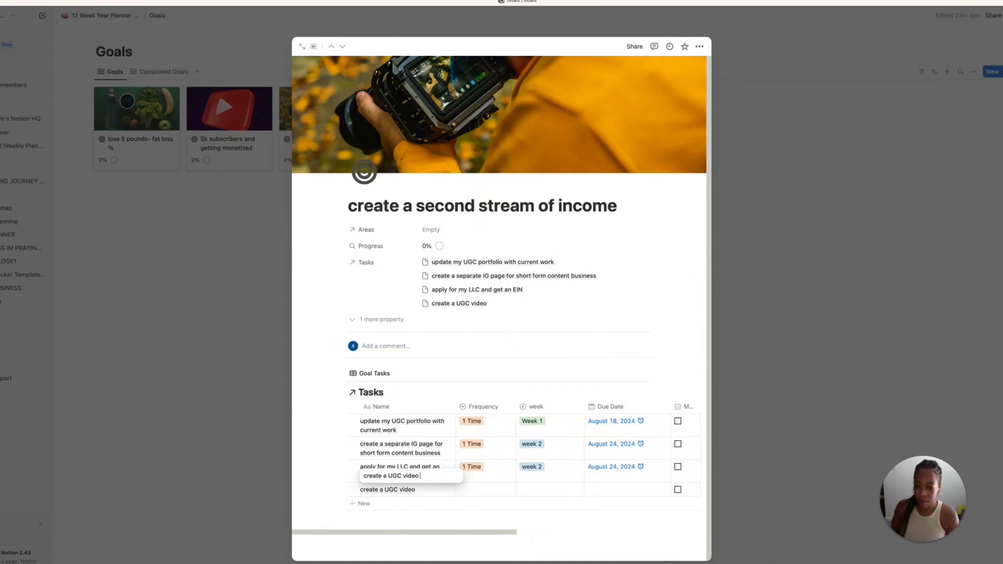
click(496, 491)
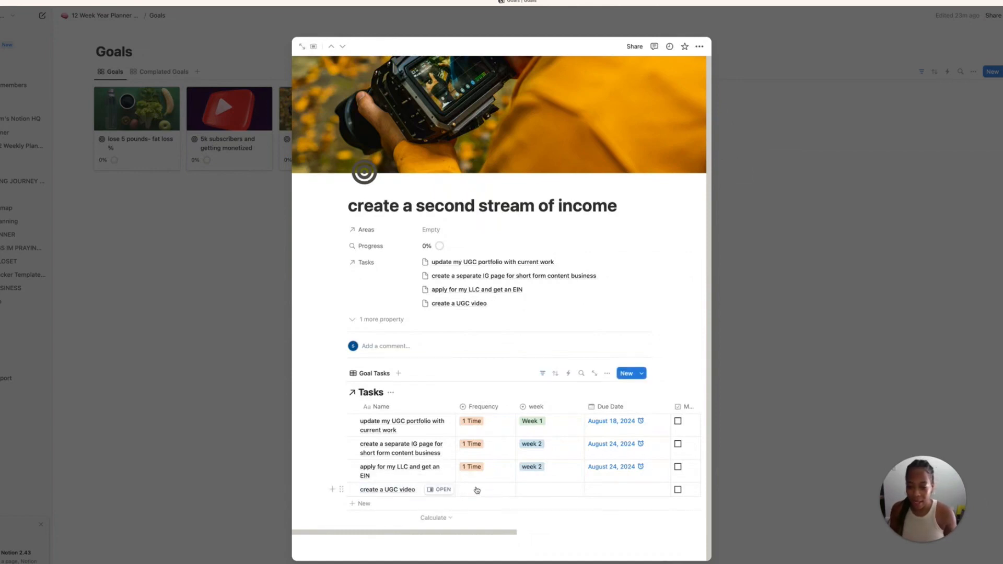
Set the UGC video task's frequency to 2 Times and its week to week 3
click(477, 490)
click(485, 413)
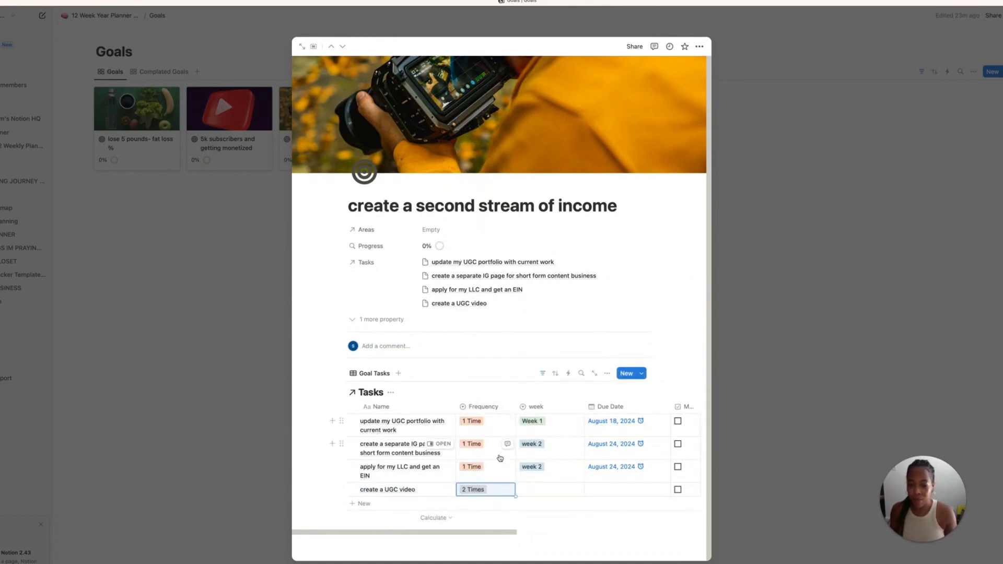
click(556, 492)
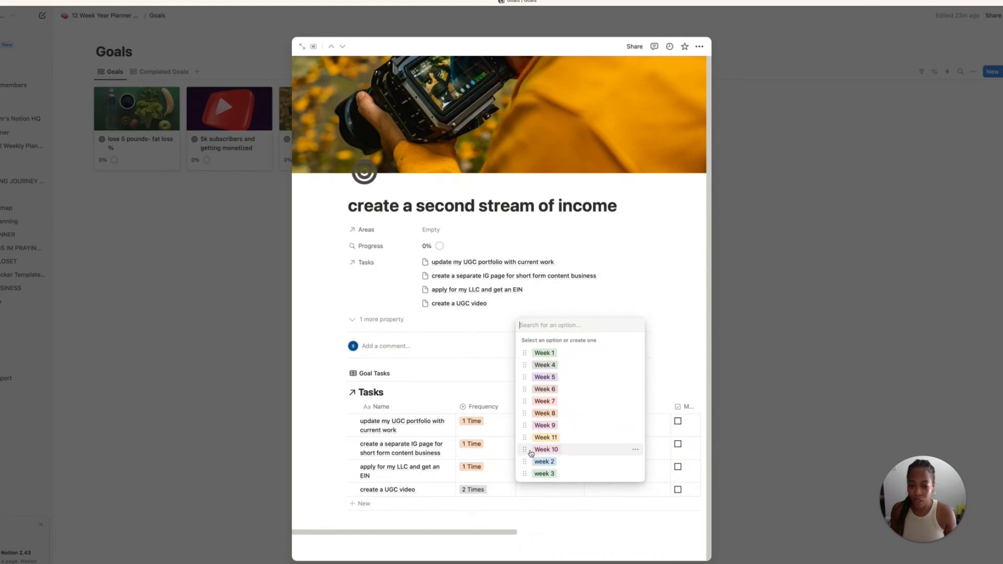
click(552, 476)
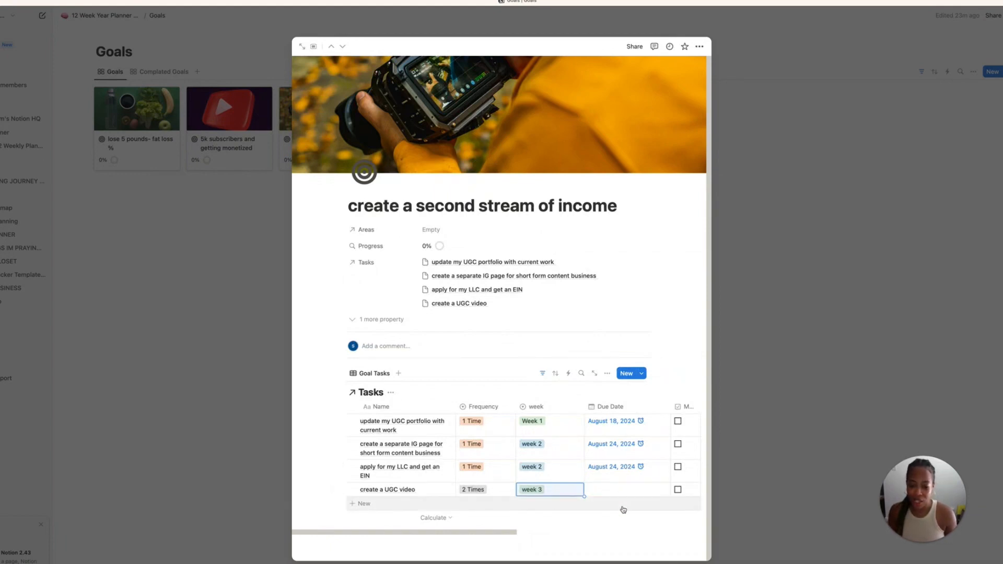
scroll(617, 496, down, 1)
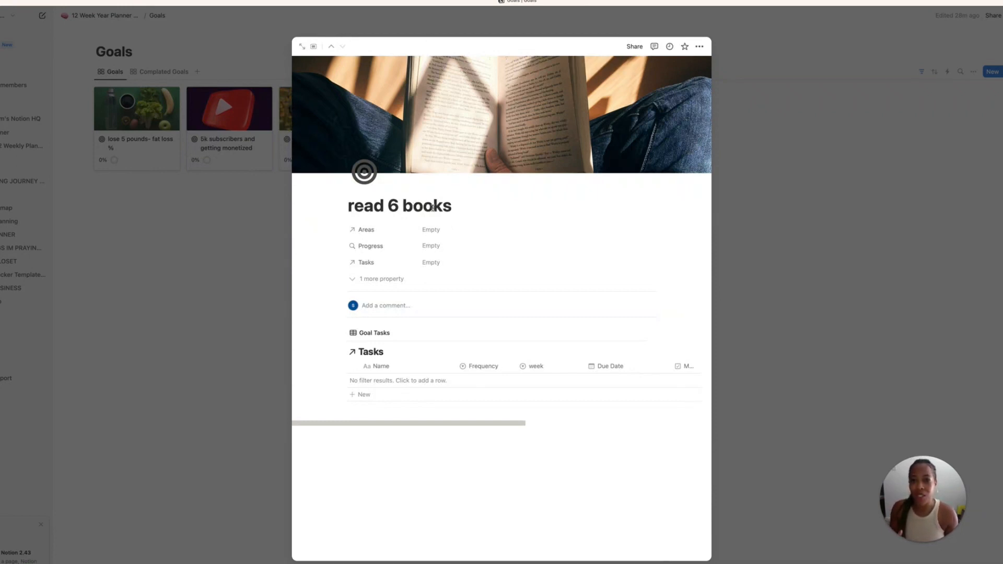
Extend the "read 6 books" goal title to "read 6 books ( 3 self developments| 3 leisure)"
text(()
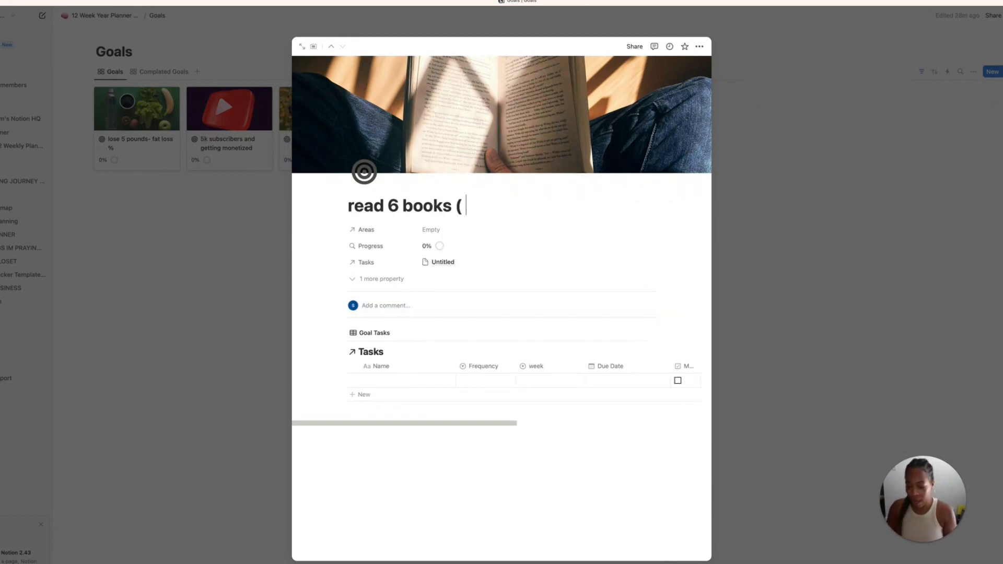
text( 2)
key(BackSpace)
text(3 )
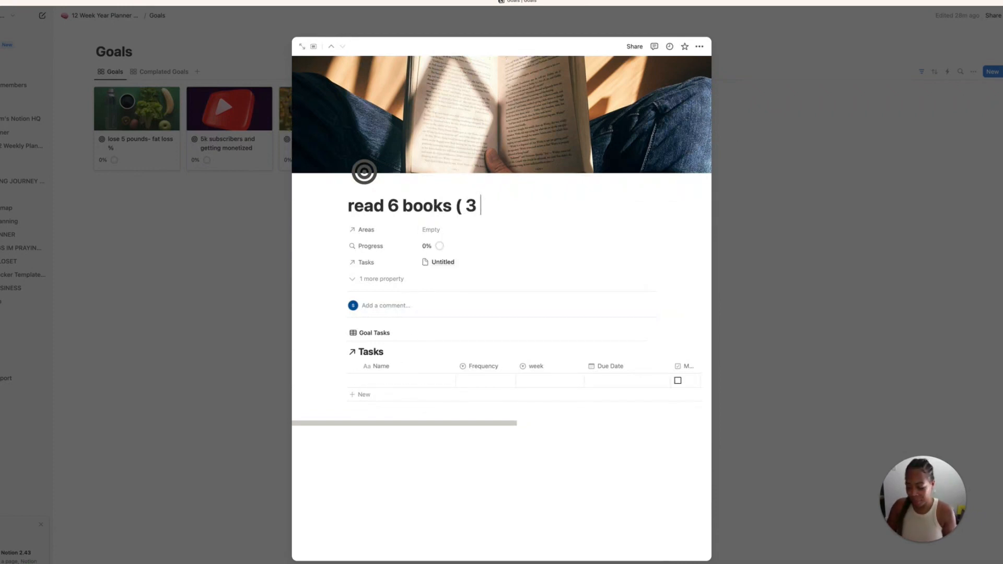
text(self develop)
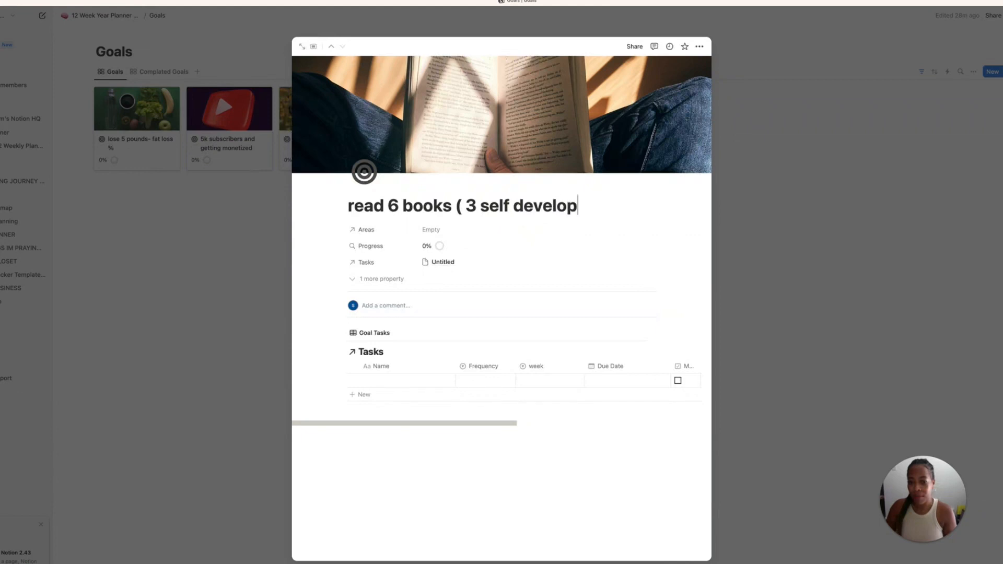
text(ments)
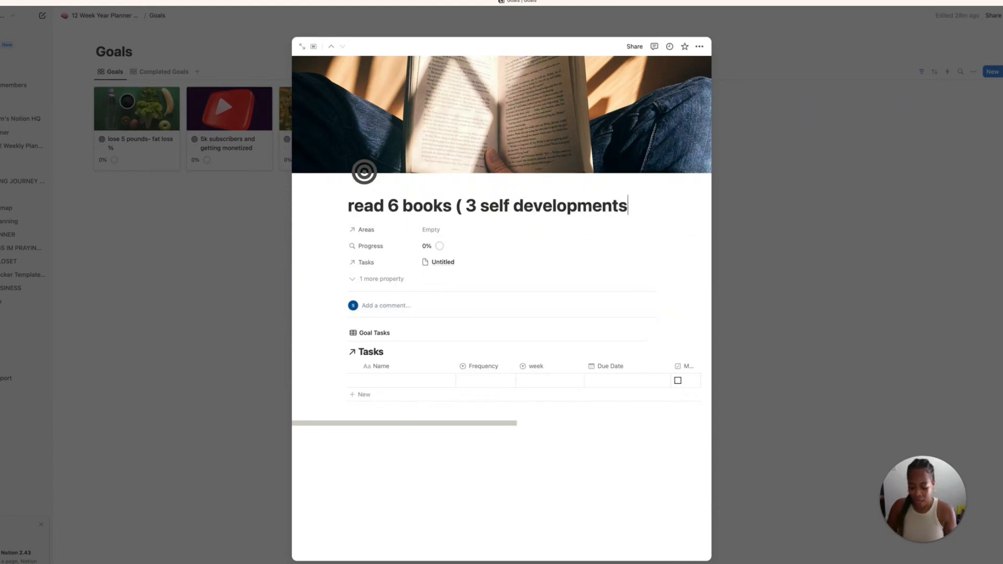
text(| 3 lesu)
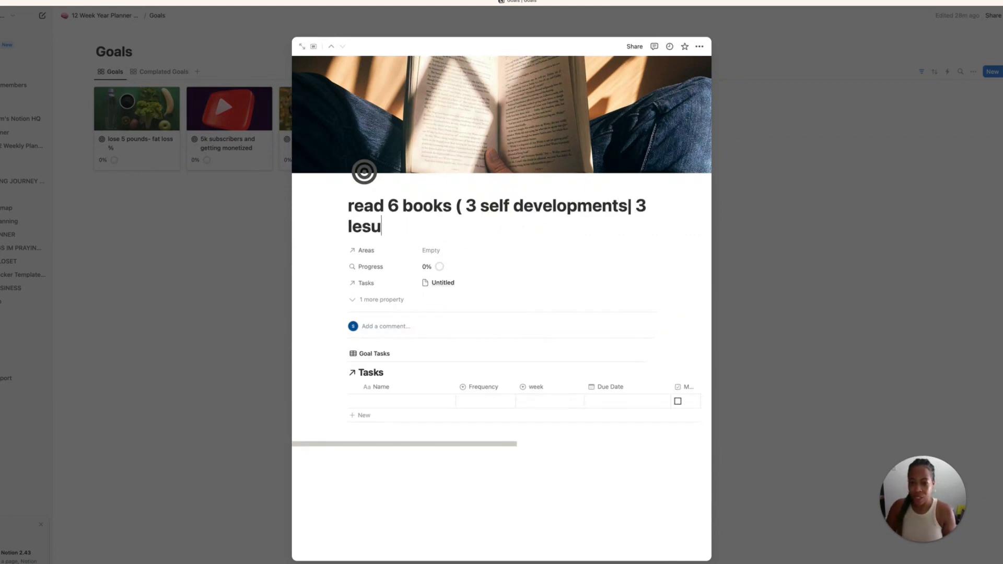
text(ir))
Add a task named "such a fun age" to the reading goal's Tasks table
click(387, 415)
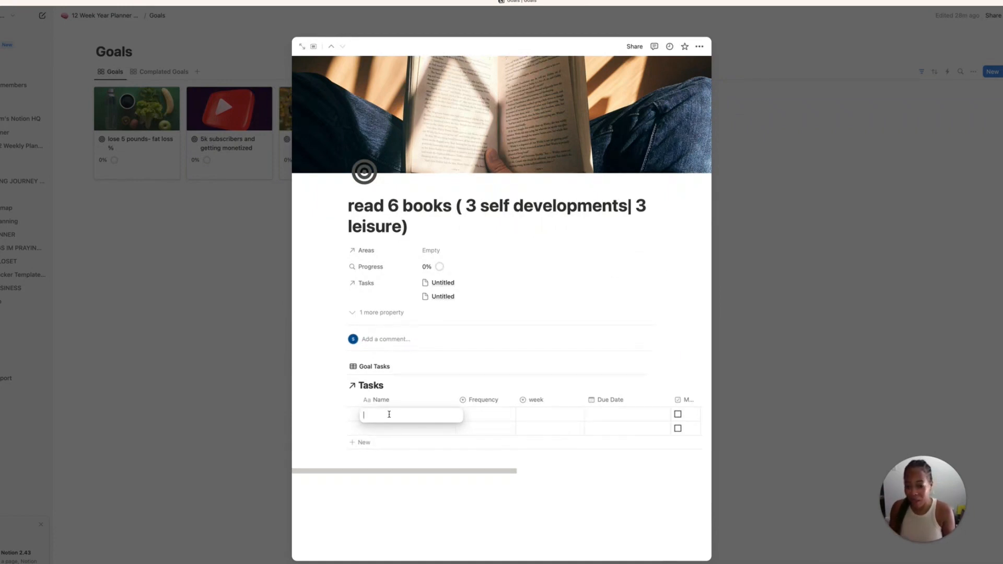
text(such )
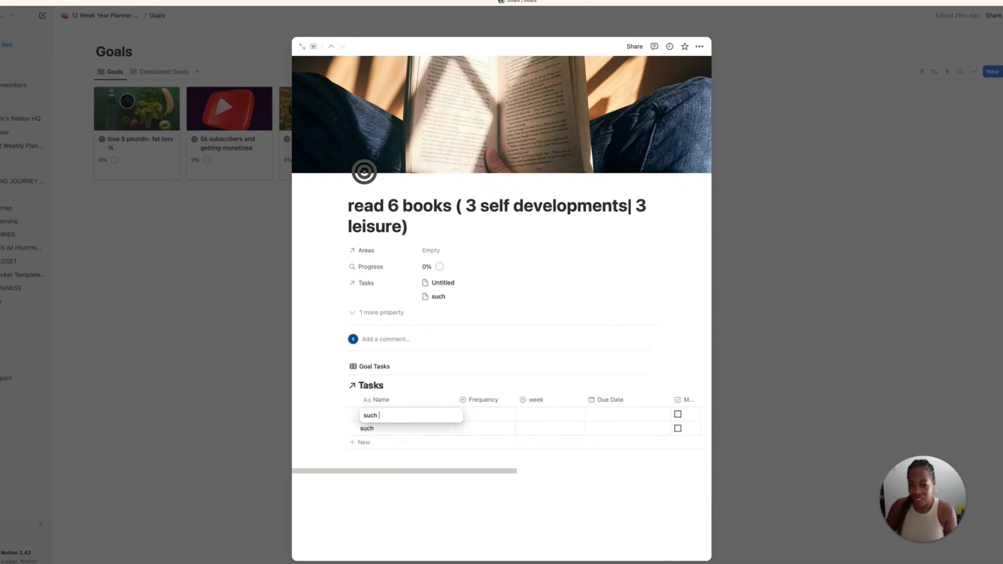
text(a fun age)
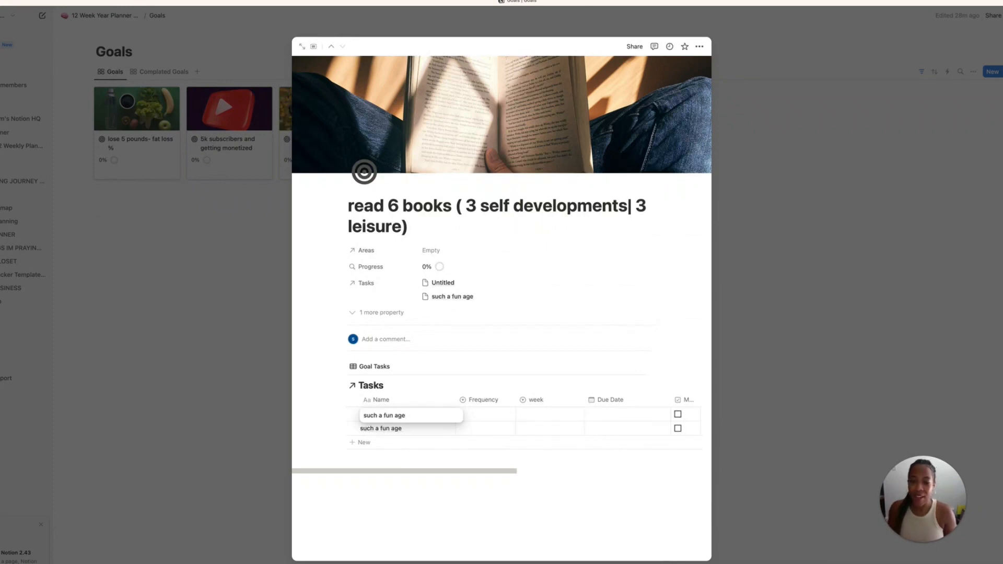
Schedule the "such a fun age" task for 3 Times, Week 1, due August 24, 2024 with a reminder 1 day before
key(Tab)
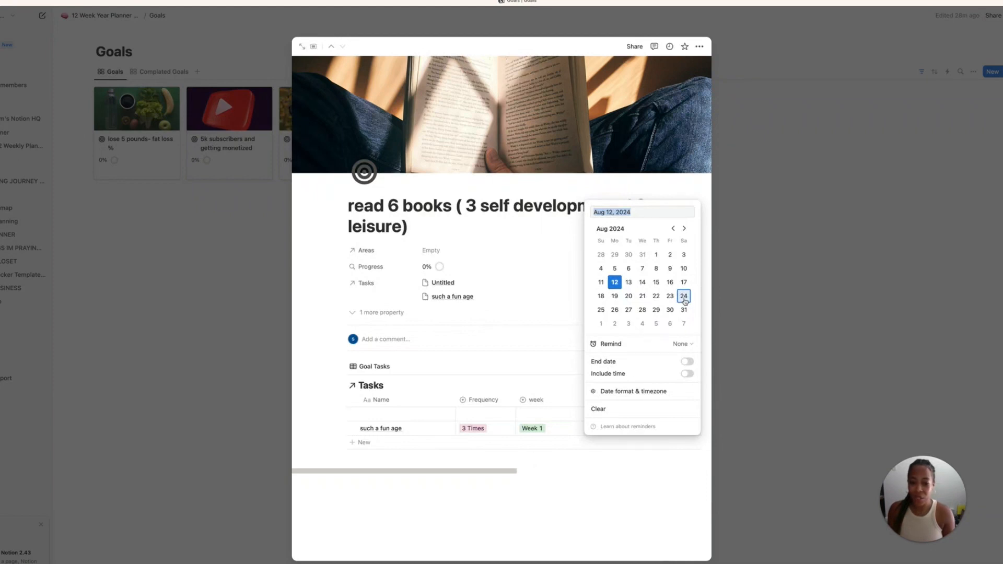
click(684, 296)
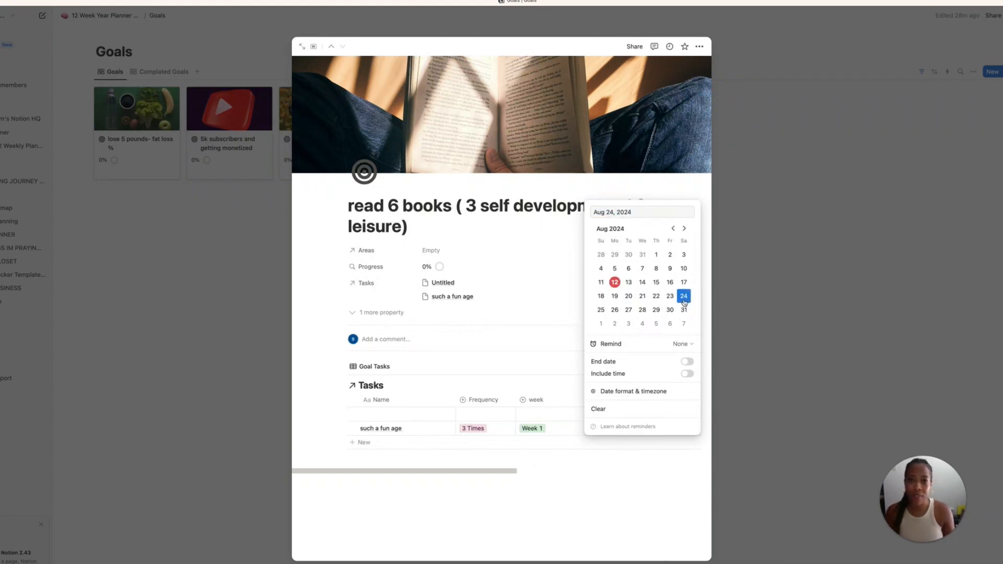
click(682, 343)
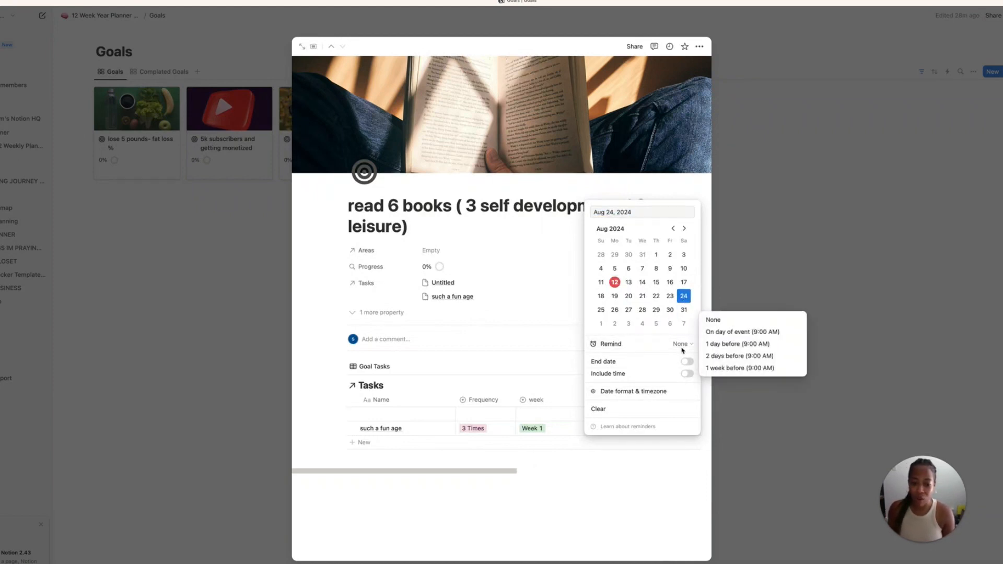
click(726, 344)
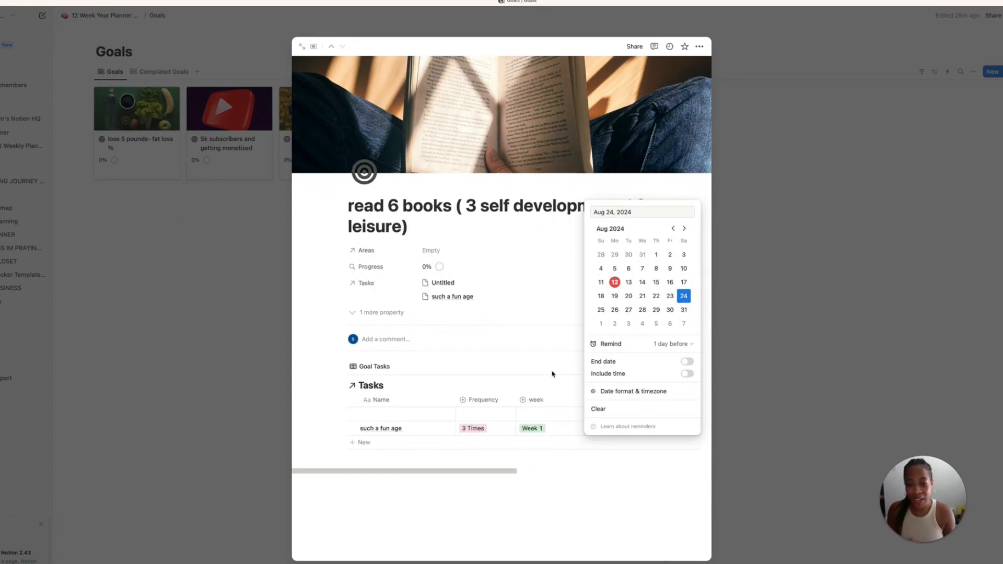
click(553, 374)
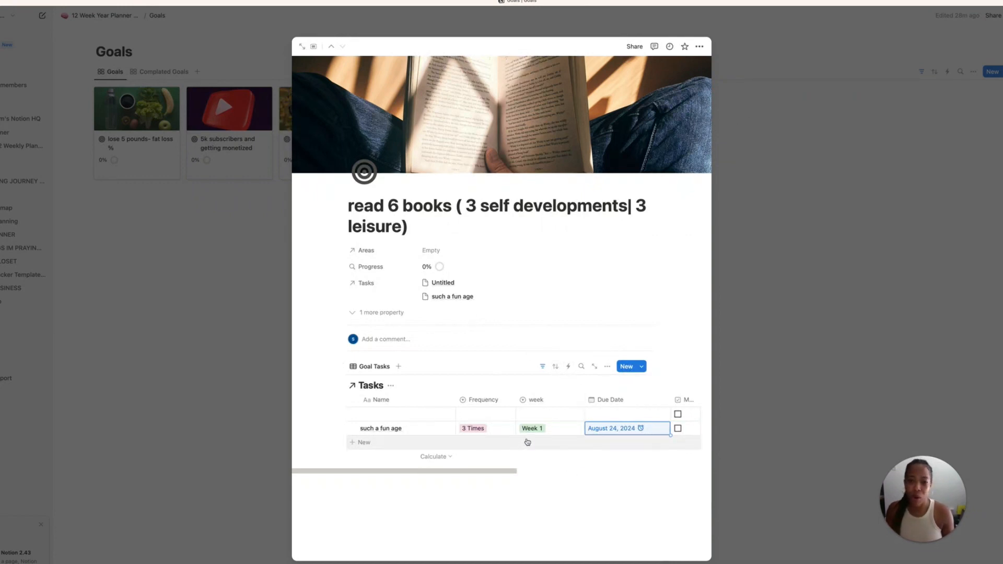
Add a task named "just for the summer" below "such a fun age"
click(363, 444)
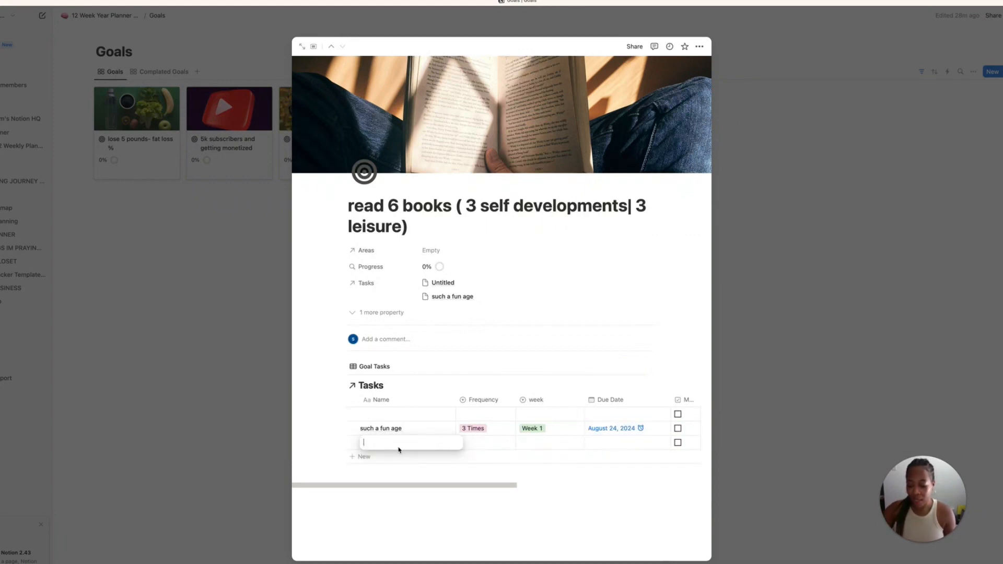
text(just f)
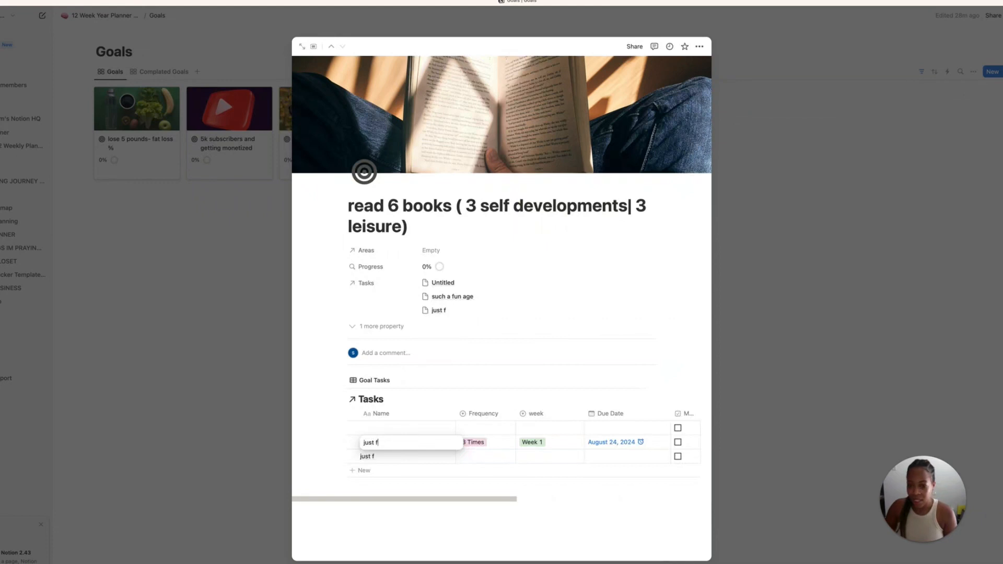
text(or the summer)
Set the "just for the summer" task's frequency to 3 Times and its week to week 3
click(485, 456)
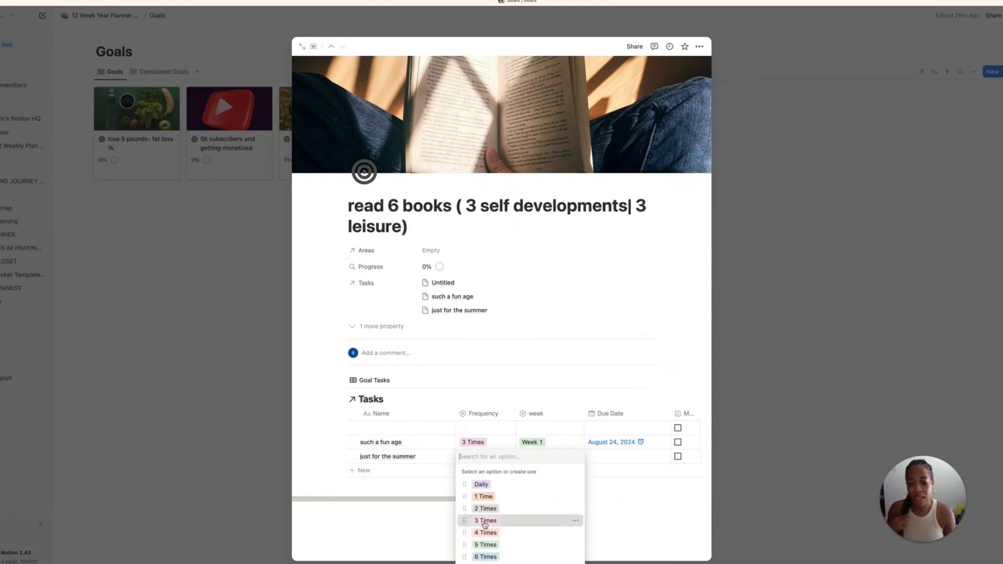
click(485, 522)
click(563, 457)
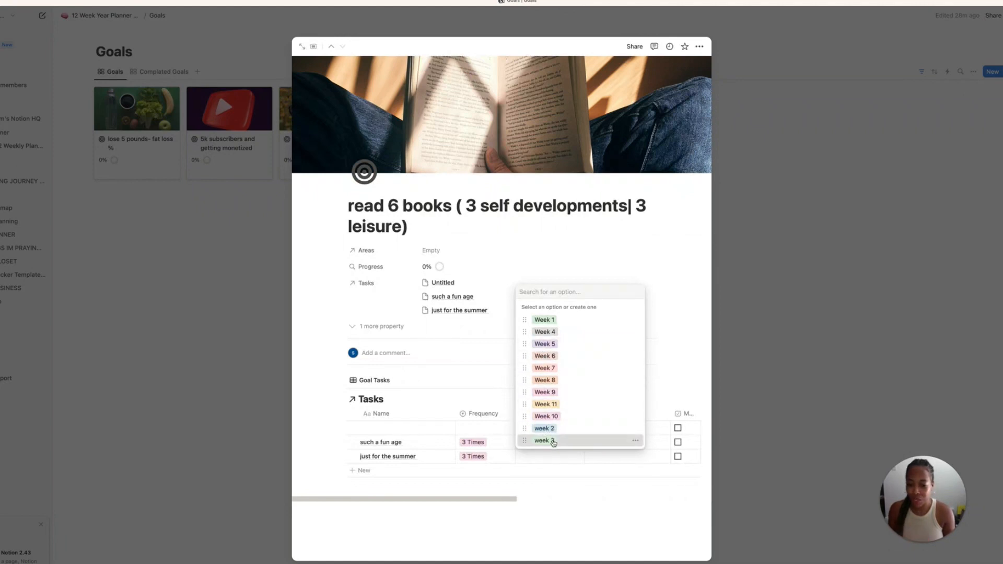
click(553, 443)
Set the "just for the summer" task's due date to August 25, 2024 with a reminder
click(617, 459)
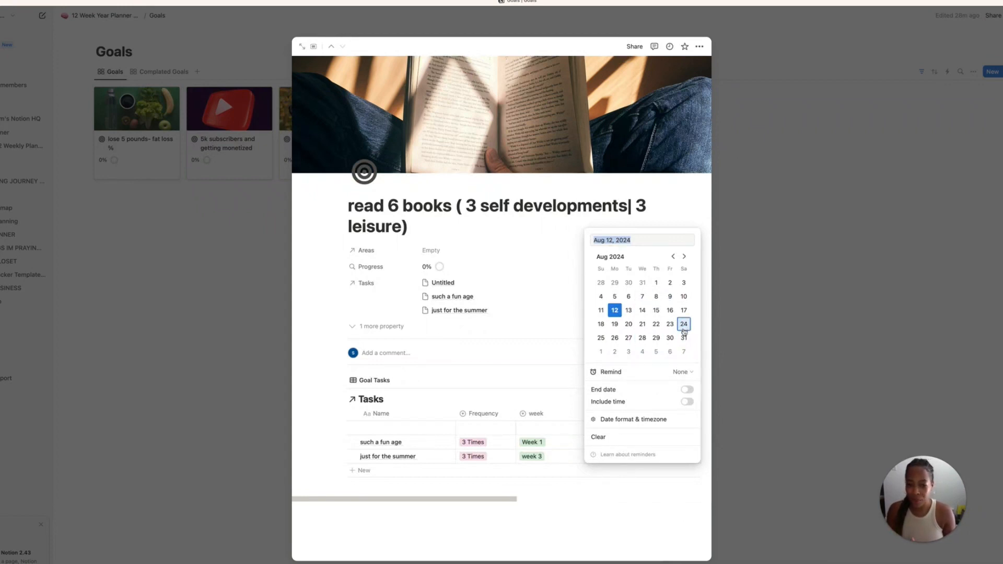
click(602, 338)
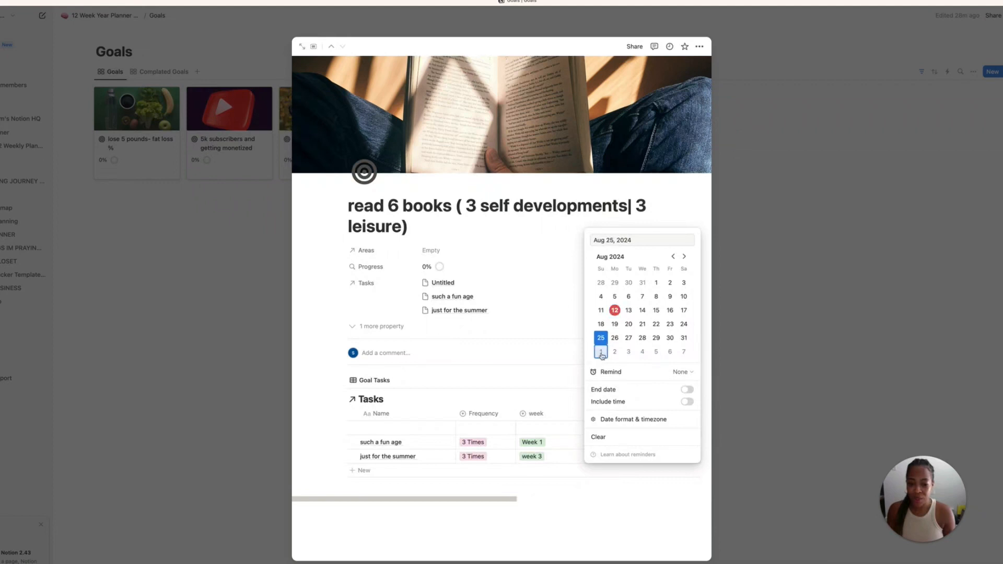
click(544, 326)
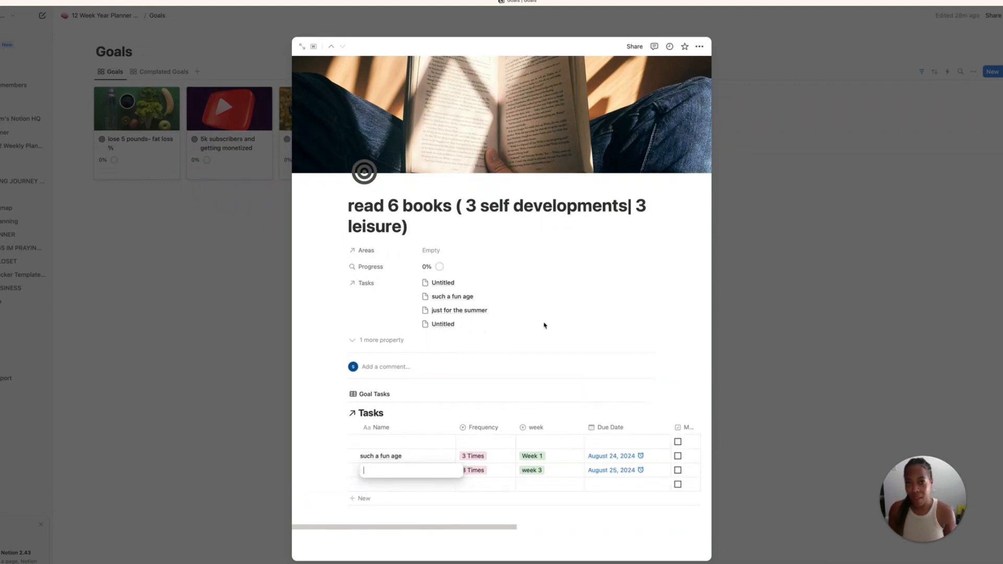
Name the new task in the last row of the reading goal's Tasks table "four agreements"
text(four)
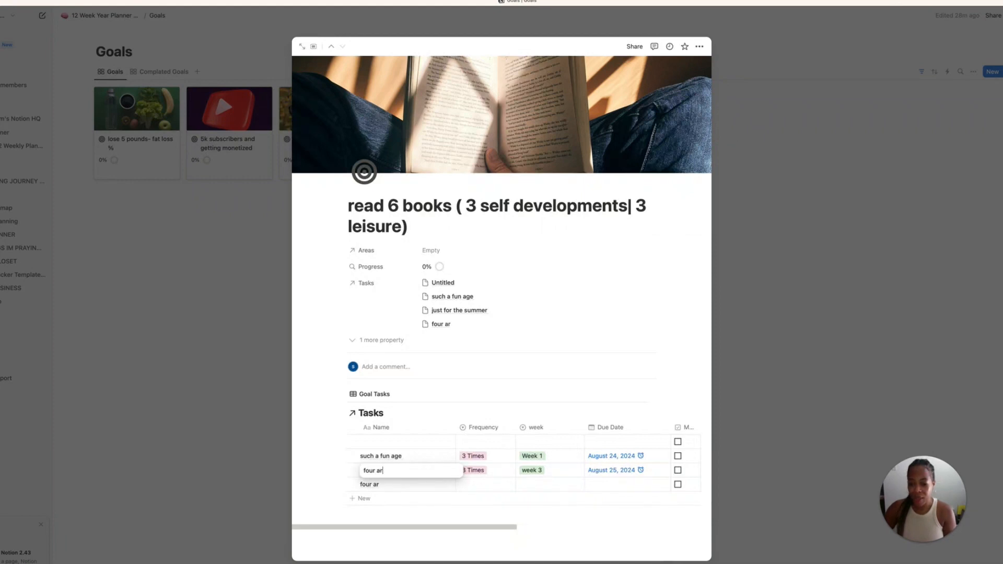
text( agreement)
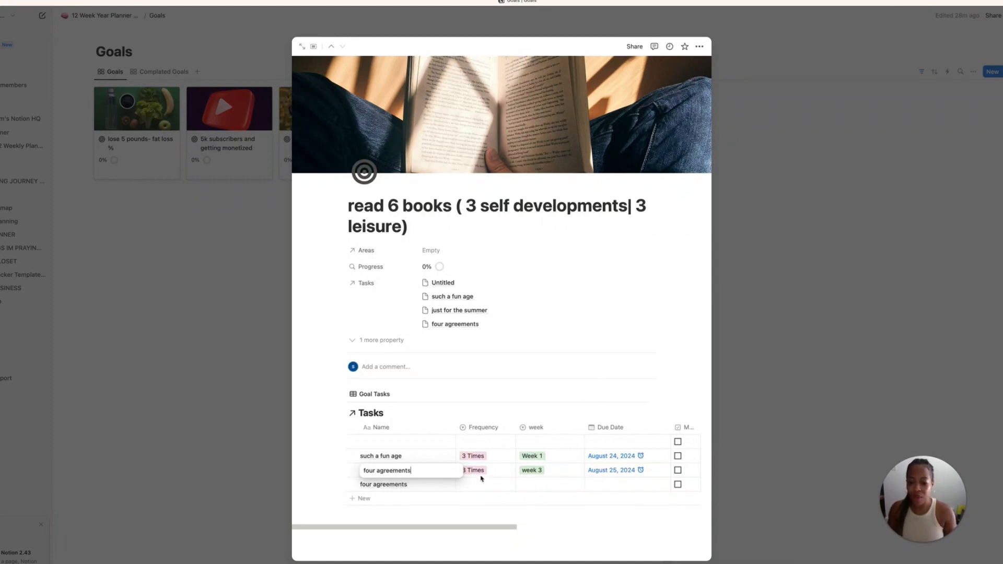
text(s)
key(Return)
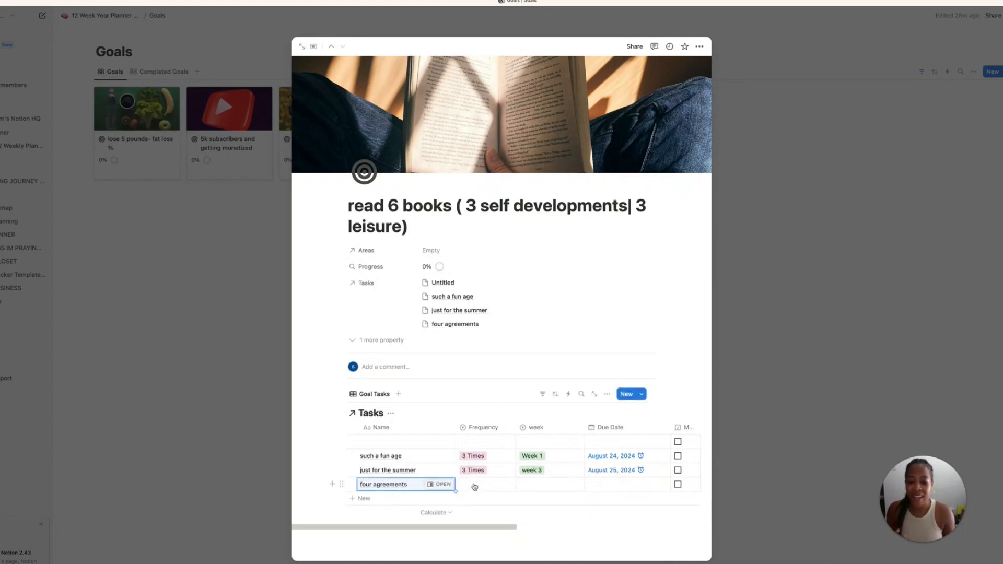
Set the "four agreements" task's frequency to 3 Times and its week to Week 1
click(474, 486)
click(485, 420)
click(542, 486)
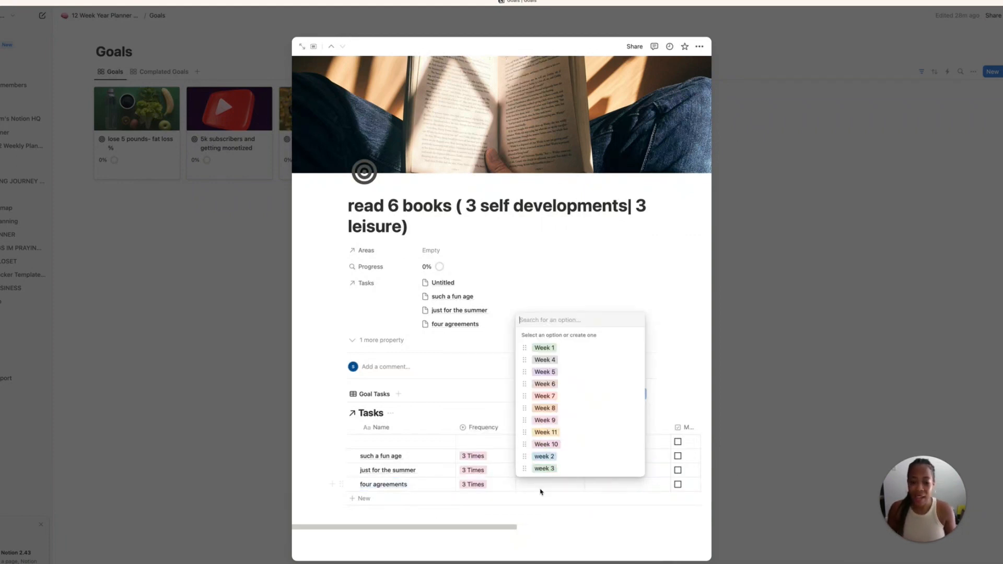
click(551, 354)
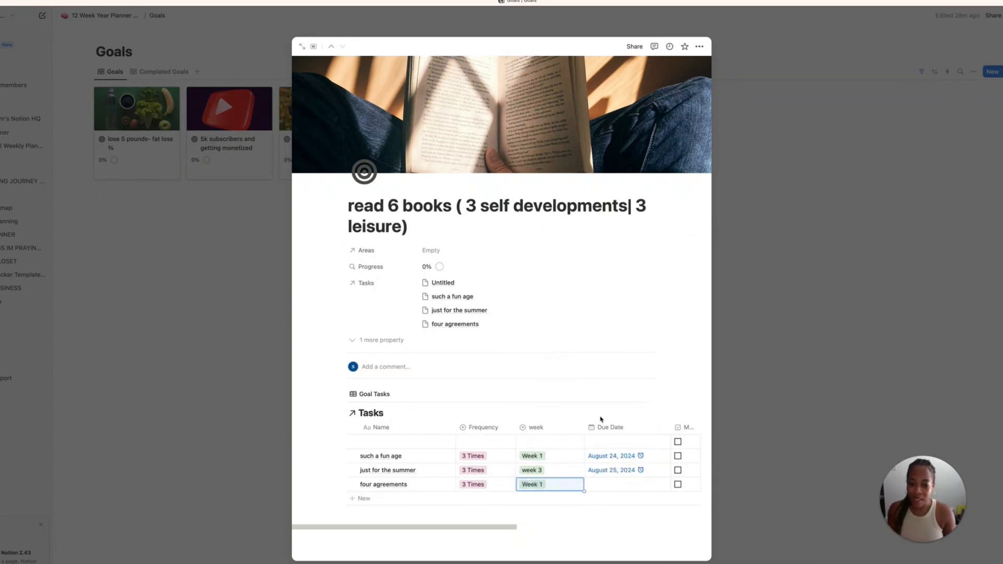
Set the "four agreements" task's due date to August 16, 2024 with a reminder 1 day before
click(630, 486)
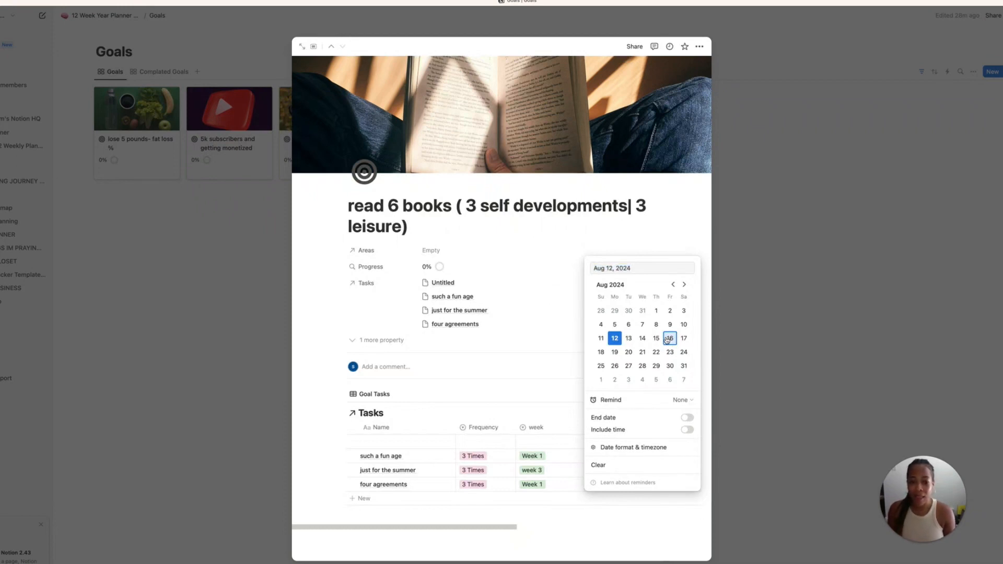
click(668, 339)
click(688, 400)
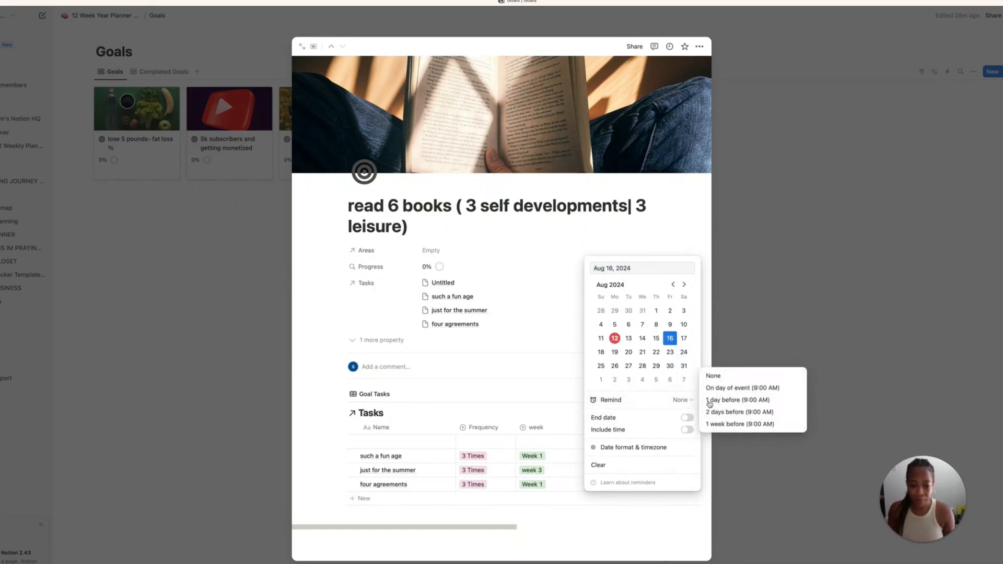
click(714, 398)
click(570, 503)
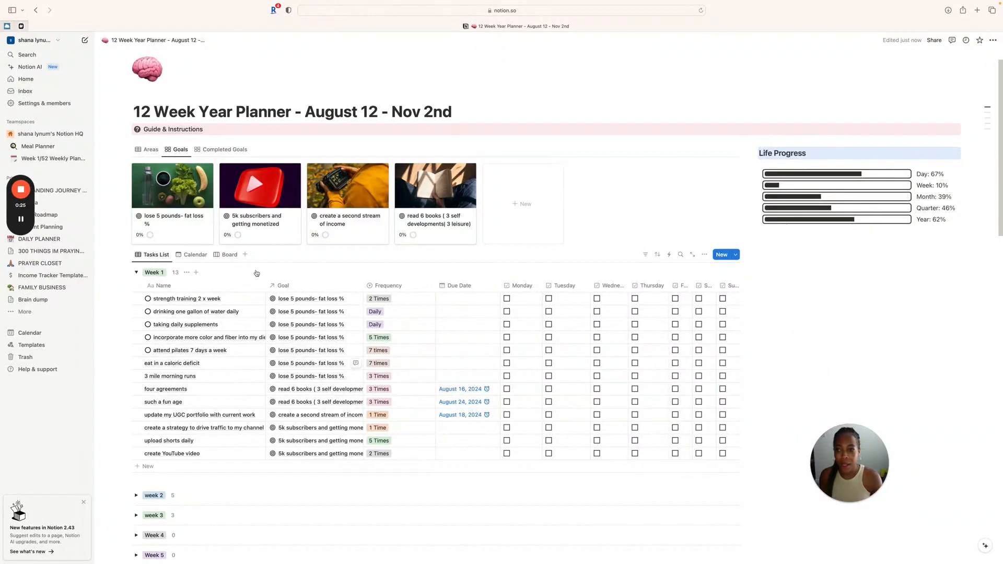
In the planner's Areas view, link the goal "lose 5 pounds- fat loss %" to the Health & Fitness area
click(156, 150)
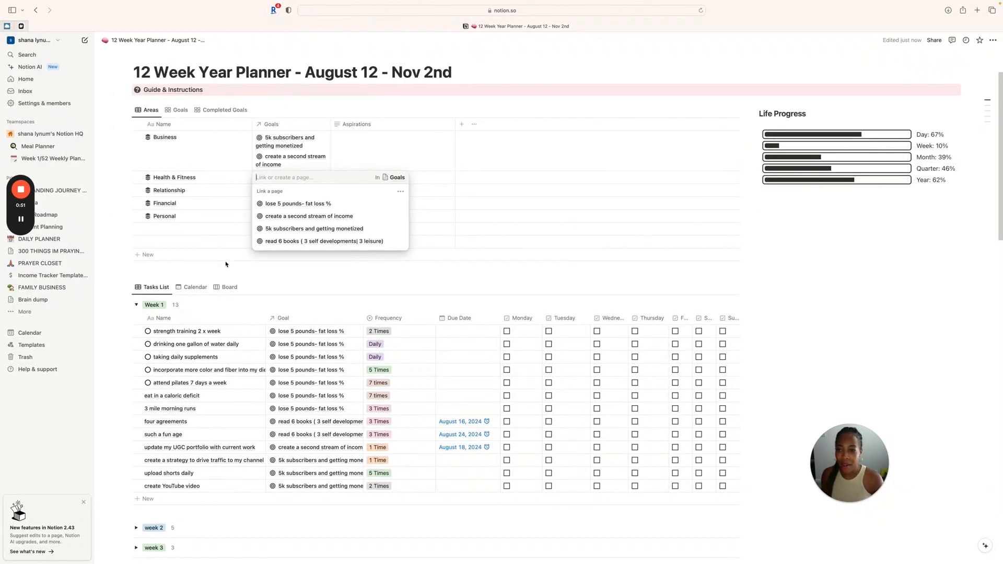
key(Escape)
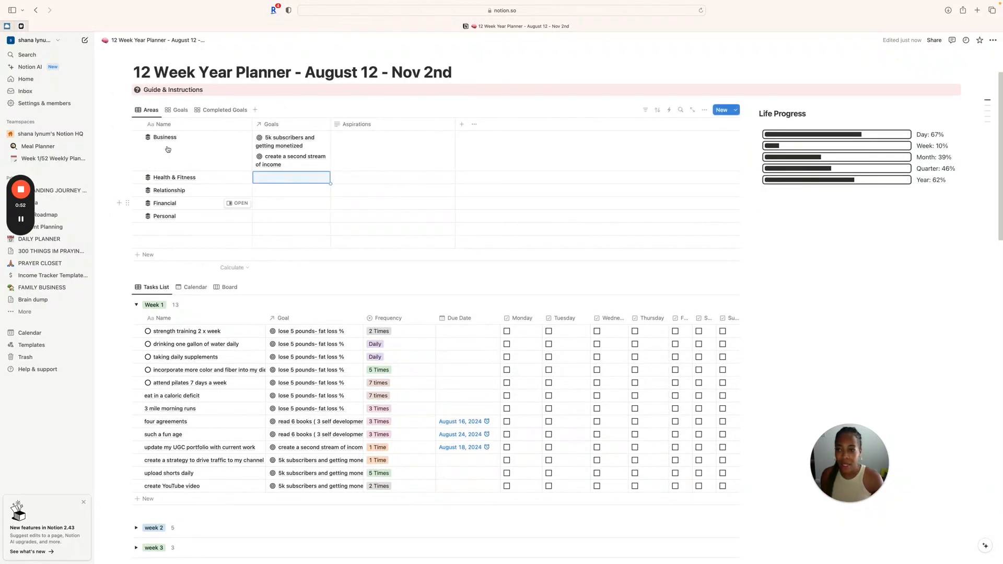
click(277, 178)
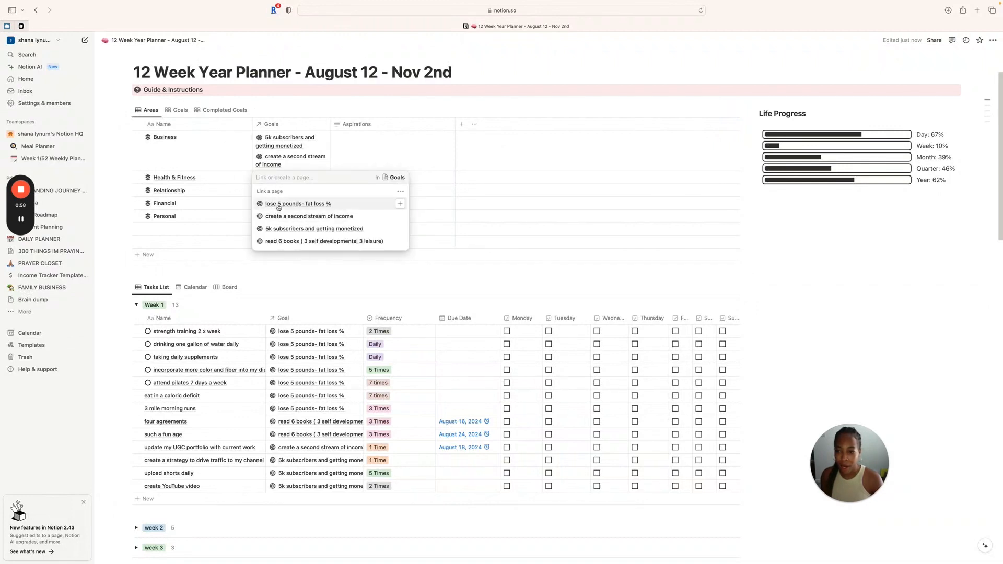
click(274, 203)
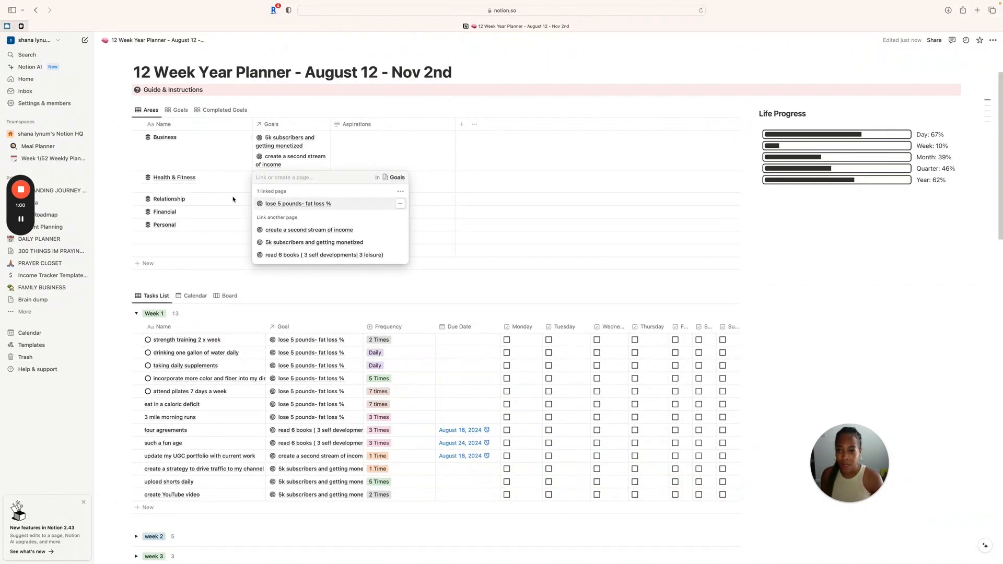
click(222, 278)
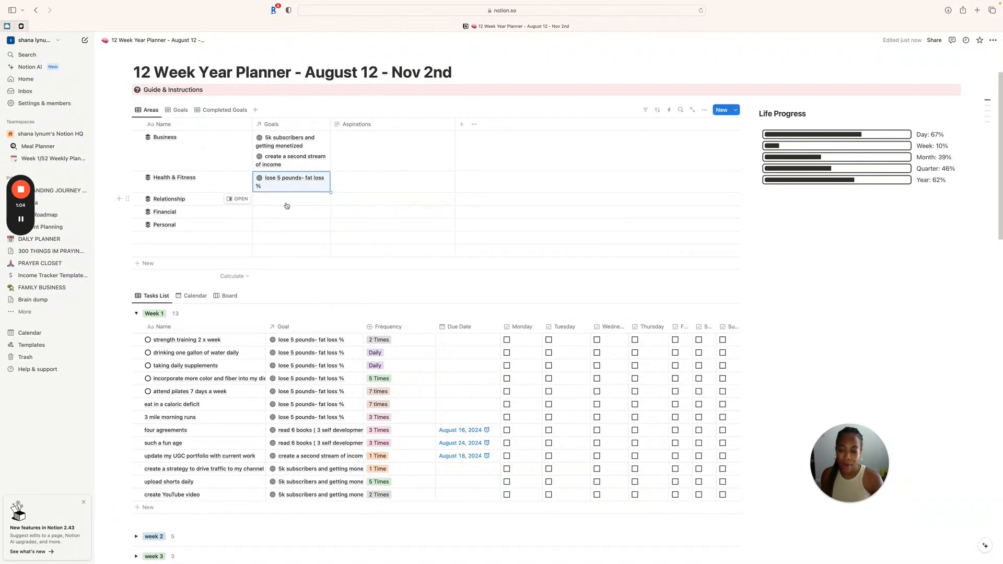
Link the "read 6 books ( 3 self developments| 3 leisure)" goal to the Personal area
click(289, 228)
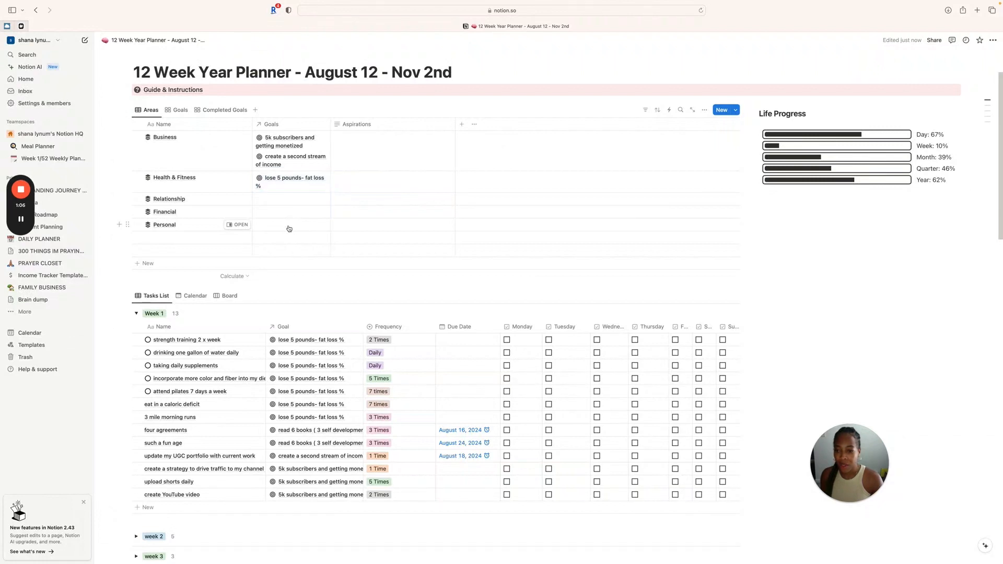
click(284, 290)
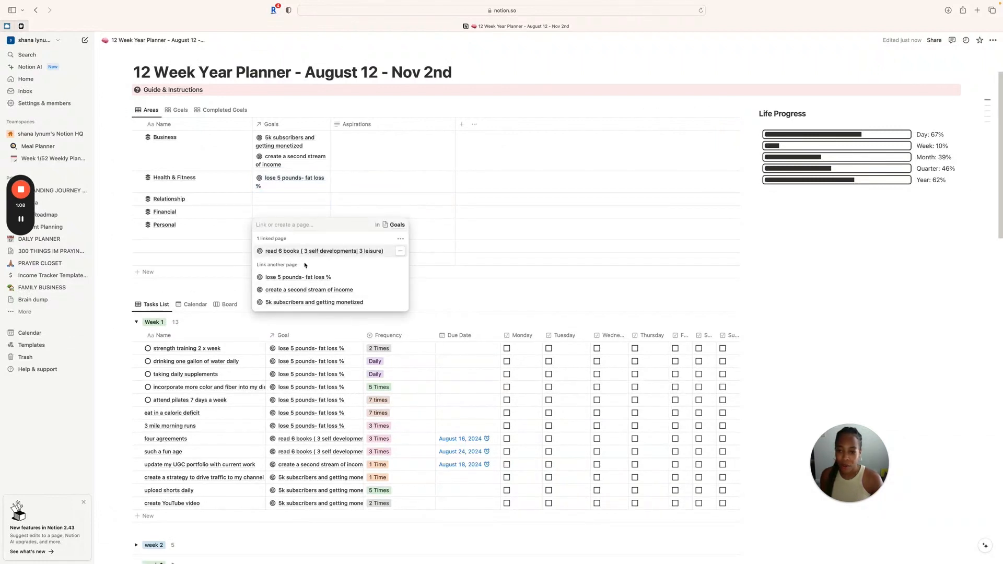
key(Escape)
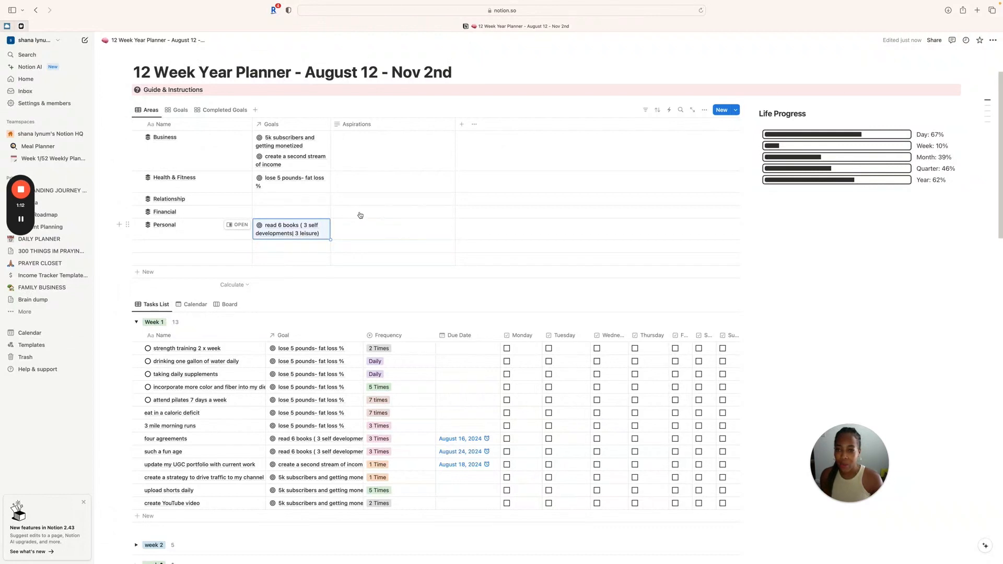
Return to the Goals view and review the Week 1 tasks with their goals, frequencies, due dates and weekday checkboxes
scroll(361, 215, up, 3)
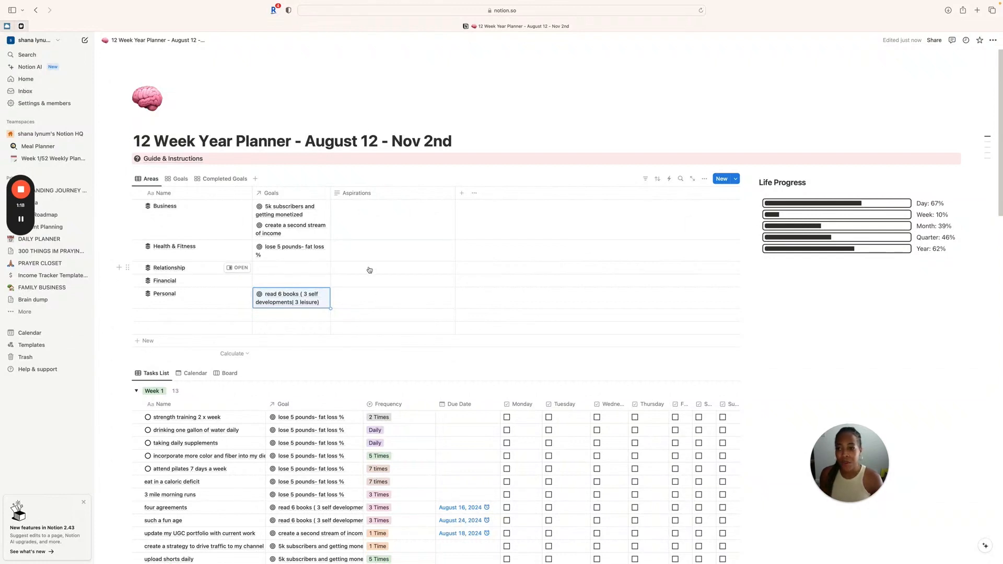
click(174, 179)
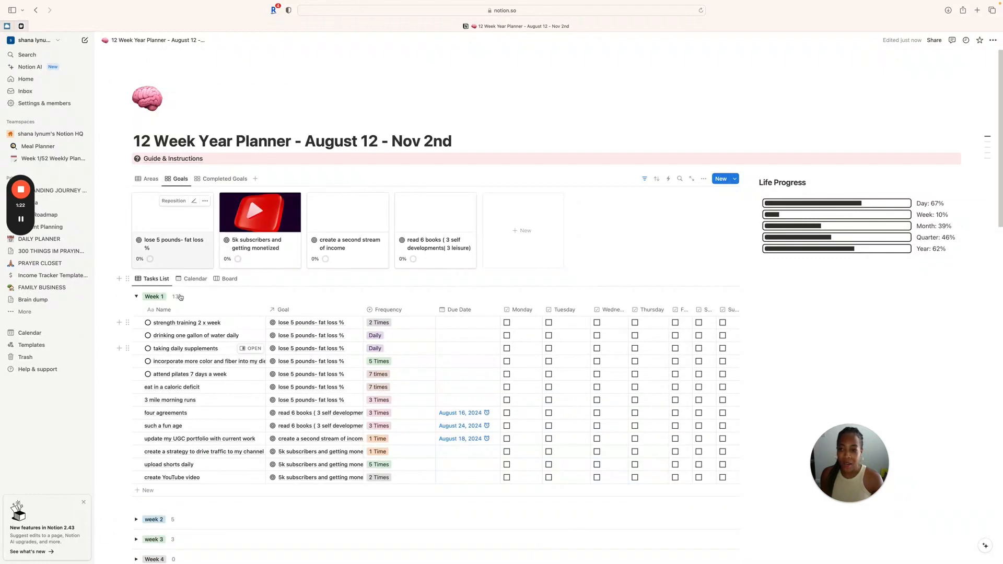
scroll(357, 279, down, 1)
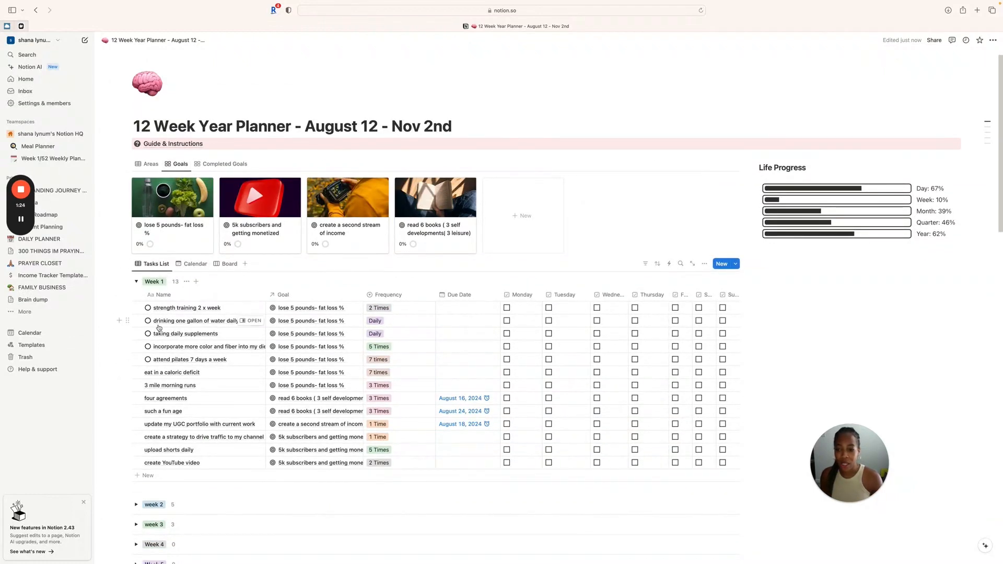
scroll(173, 311, down, 1)
scroll(173, 312, down, 2)
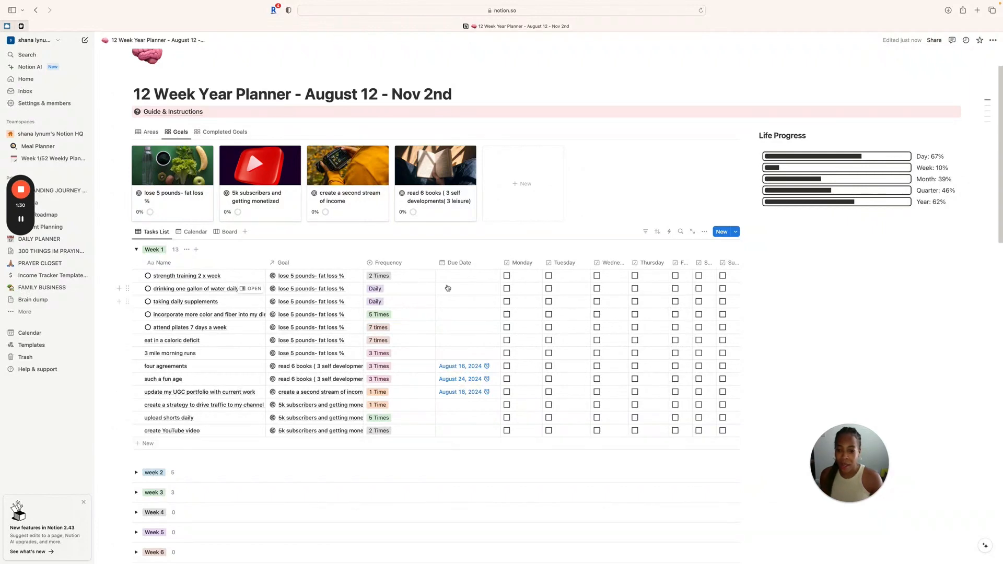
scroll(558, 345, down, 3)
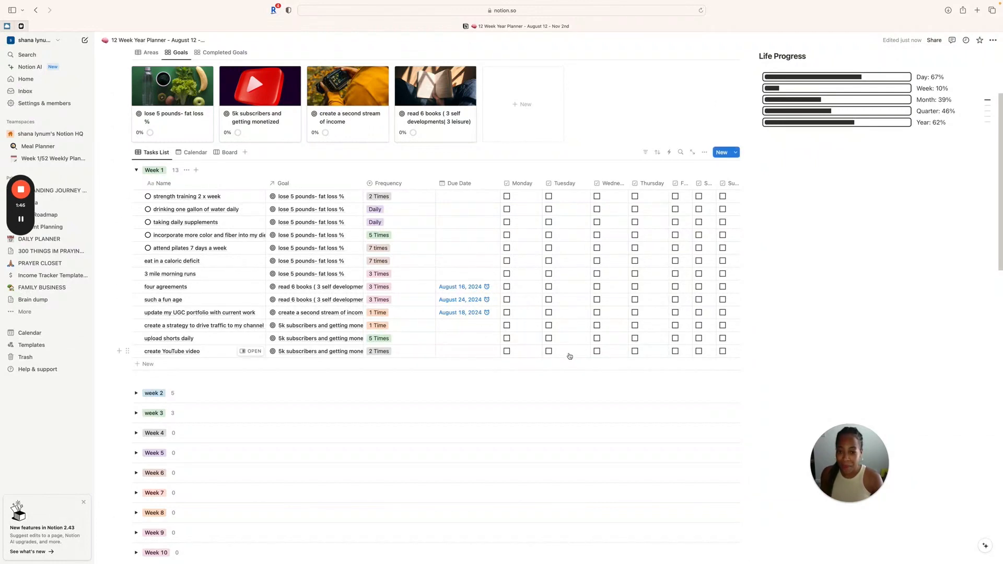
scroll(572, 356, up, 3)
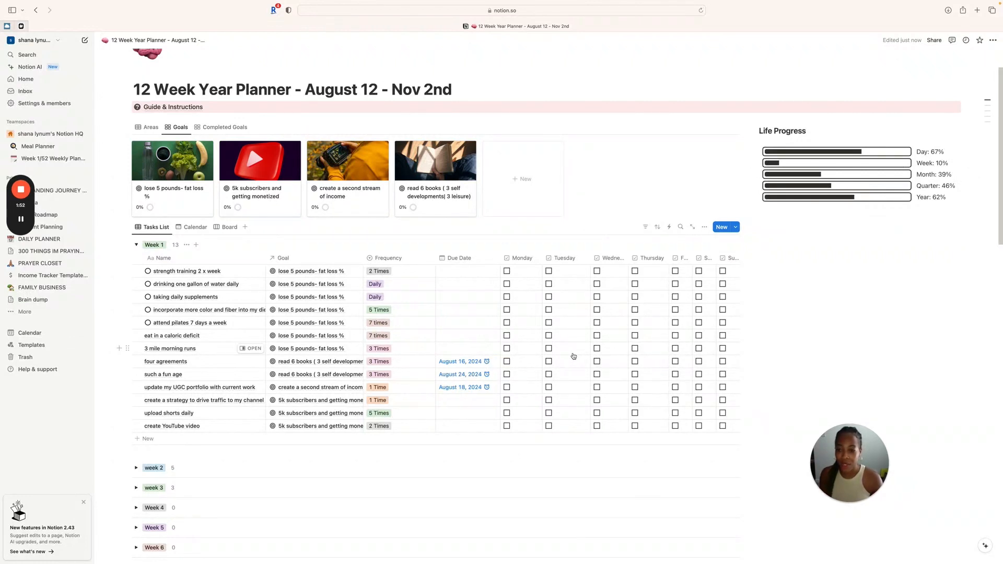
scroll(573, 358, up, 2)
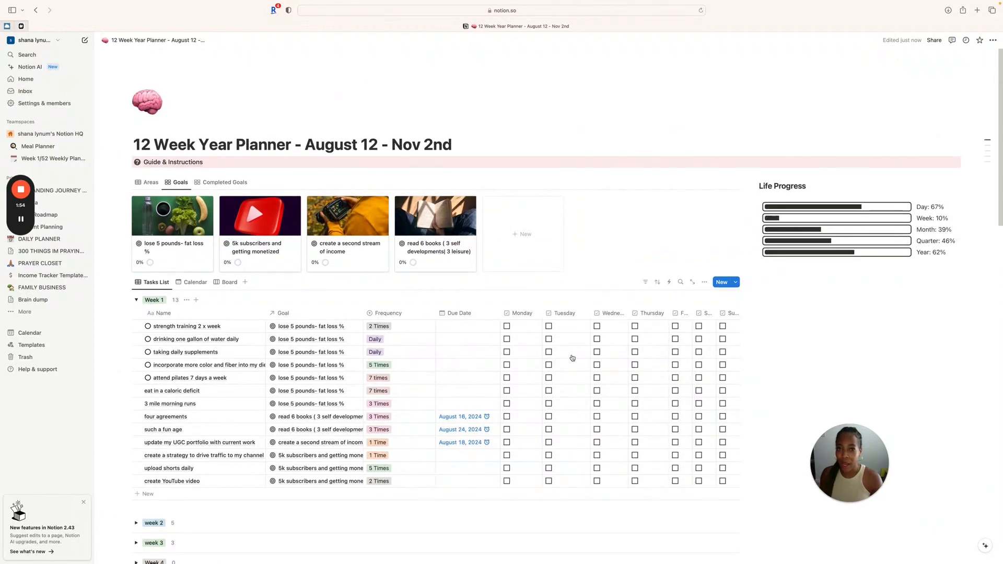